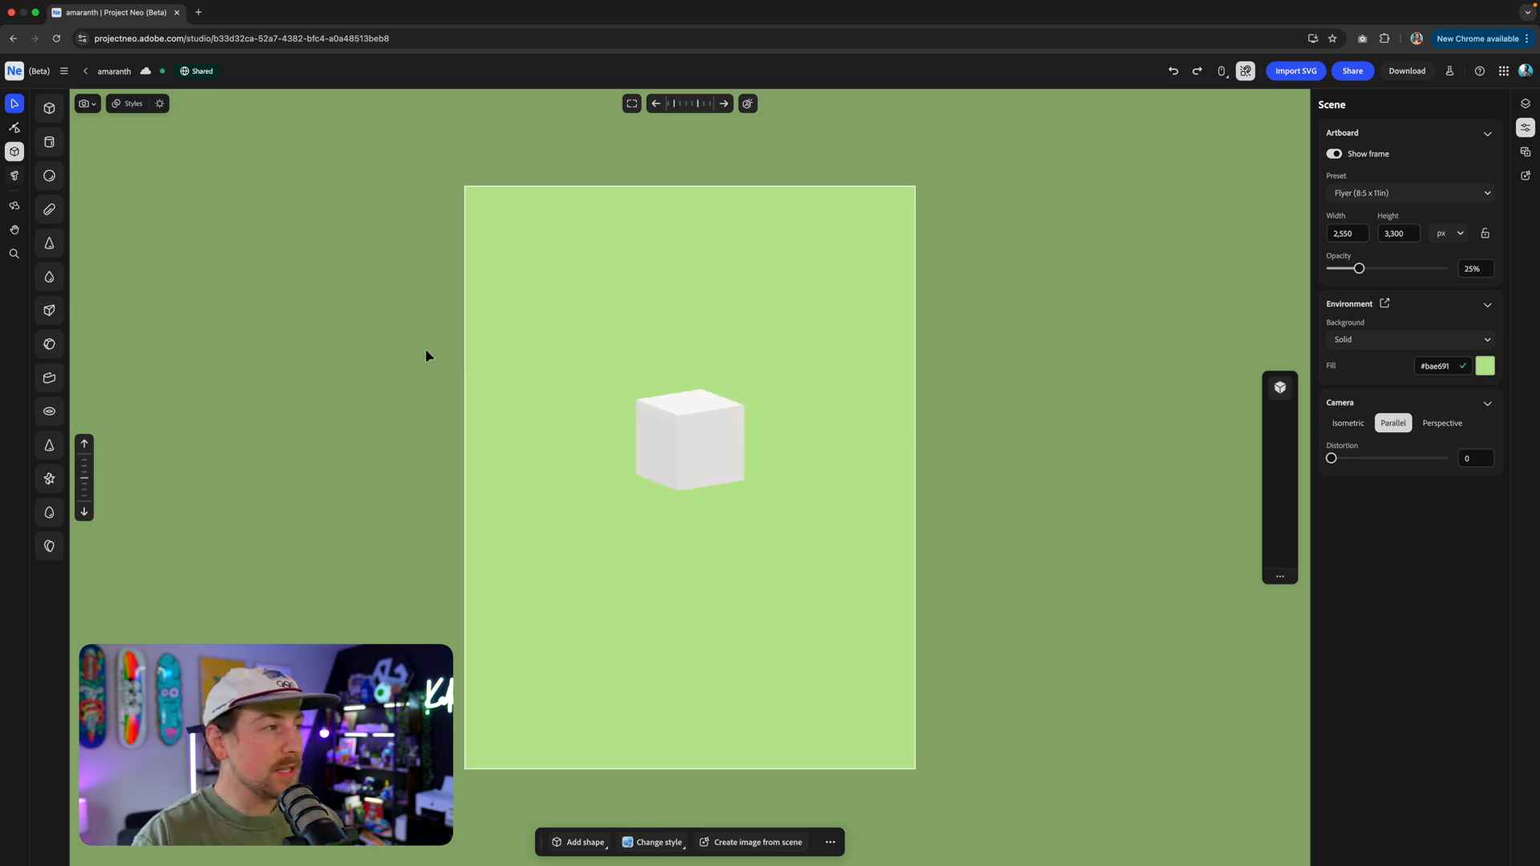
Change the scene's rendering style to Vector Art.
left_click(127, 104)
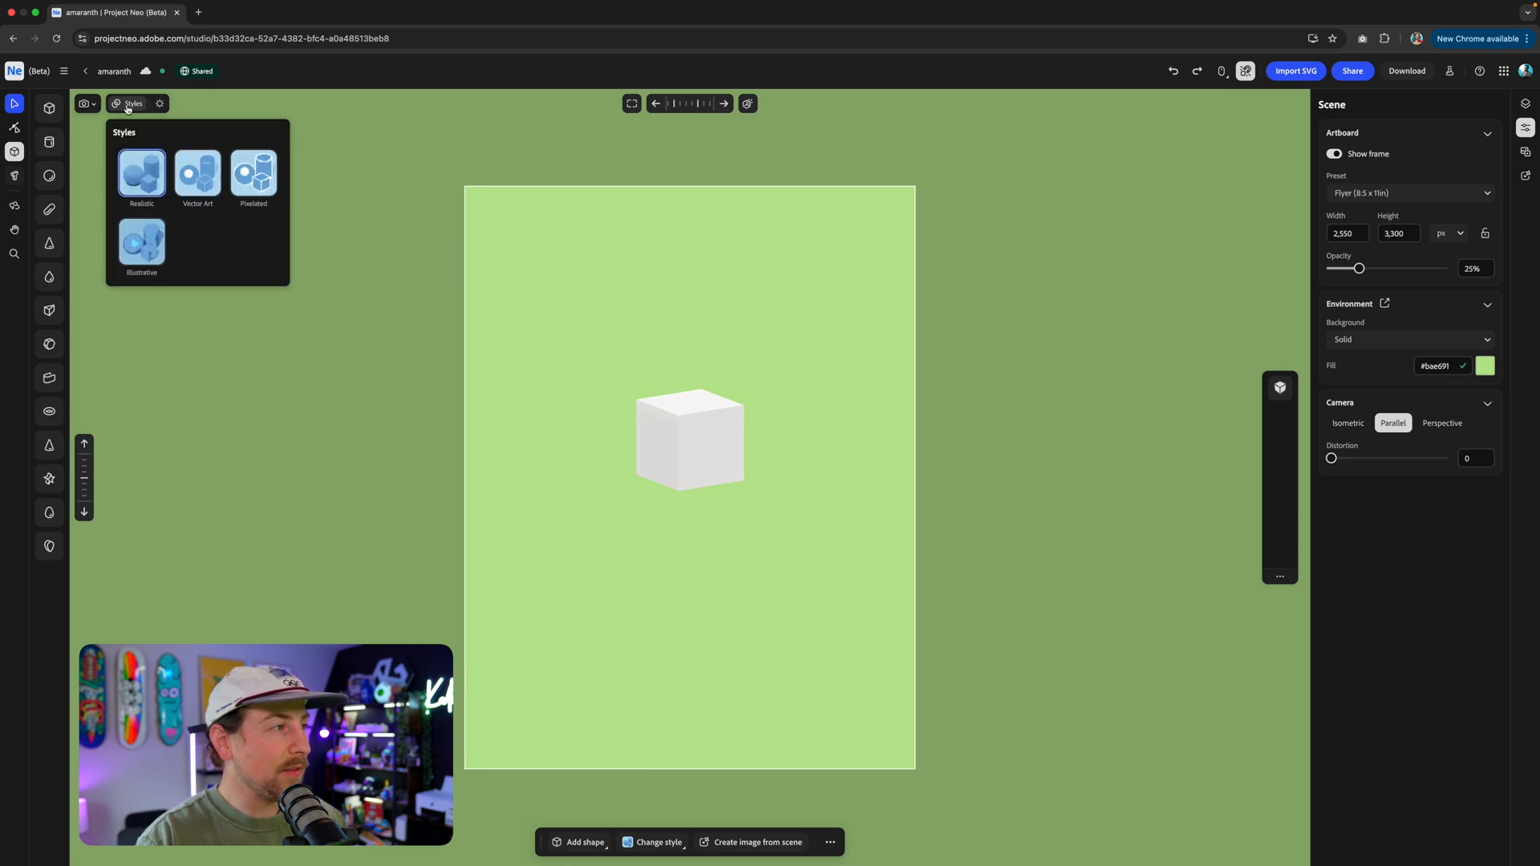
left_click(200, 181)
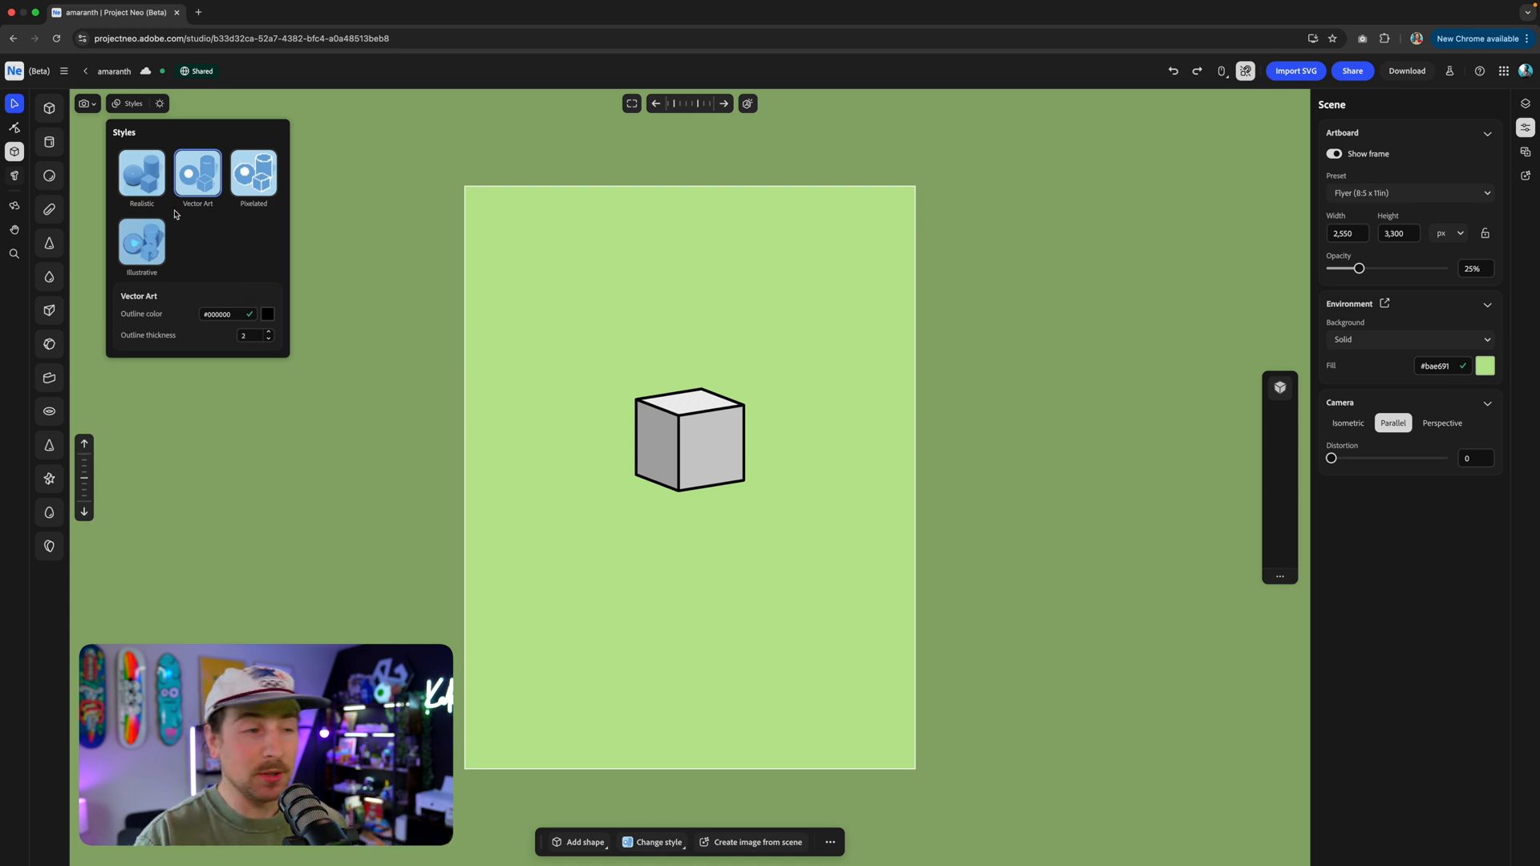
left_click(695, 533)
Duplicate the cube twice and place one copy against each of two opposite faces, forming a straight row of three cubes.
left_click_drag(695, 533, 732, 570)
left_click_drag(777, 392, 749, 485)
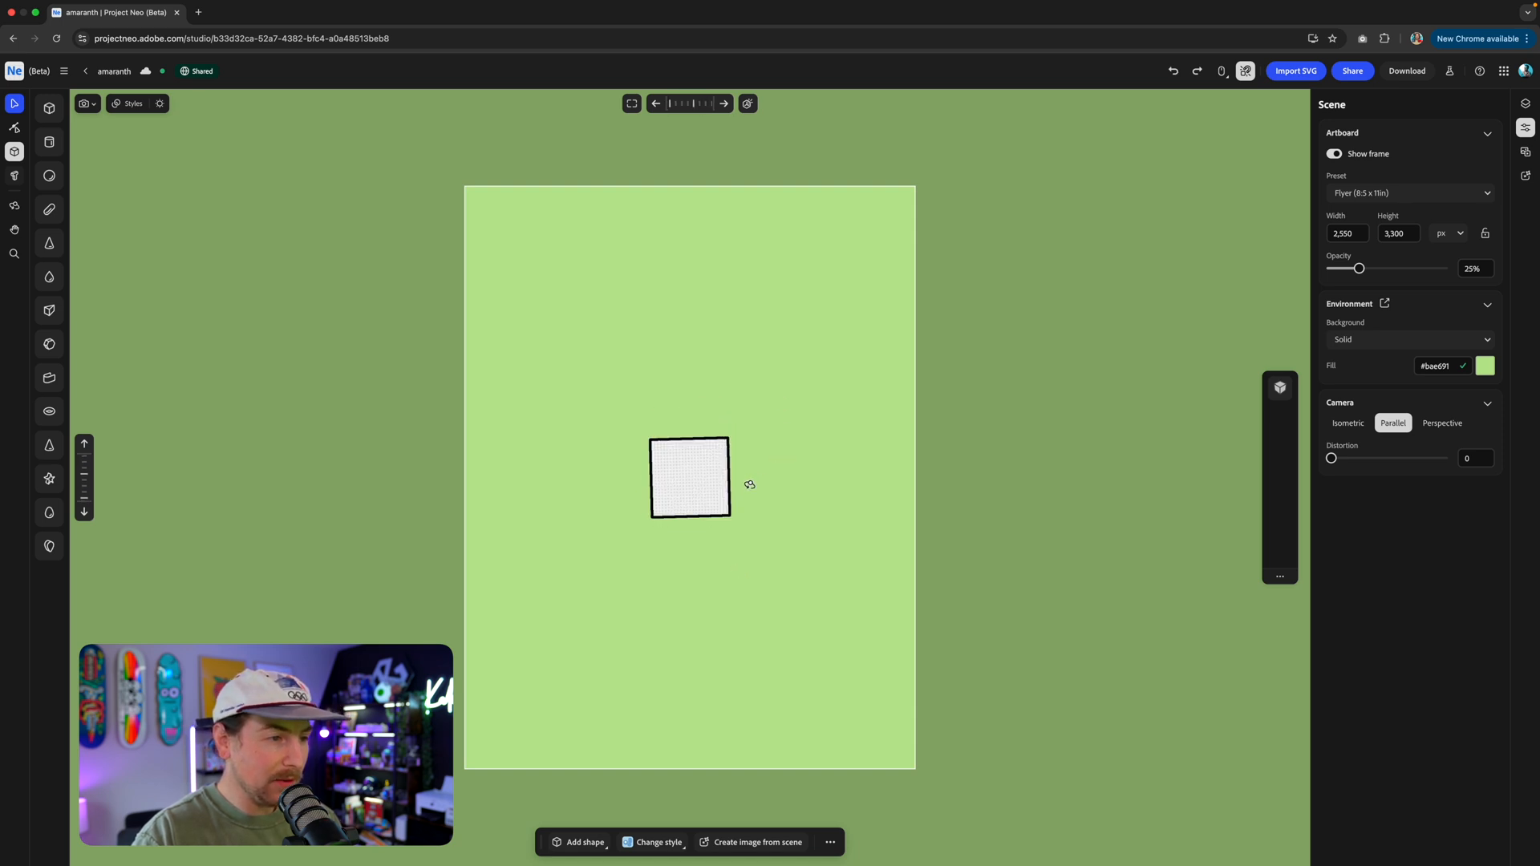
left_click(691, 479)
key("super+d")
left_click_drag(692, 520, 694, 597)
key("super+z")
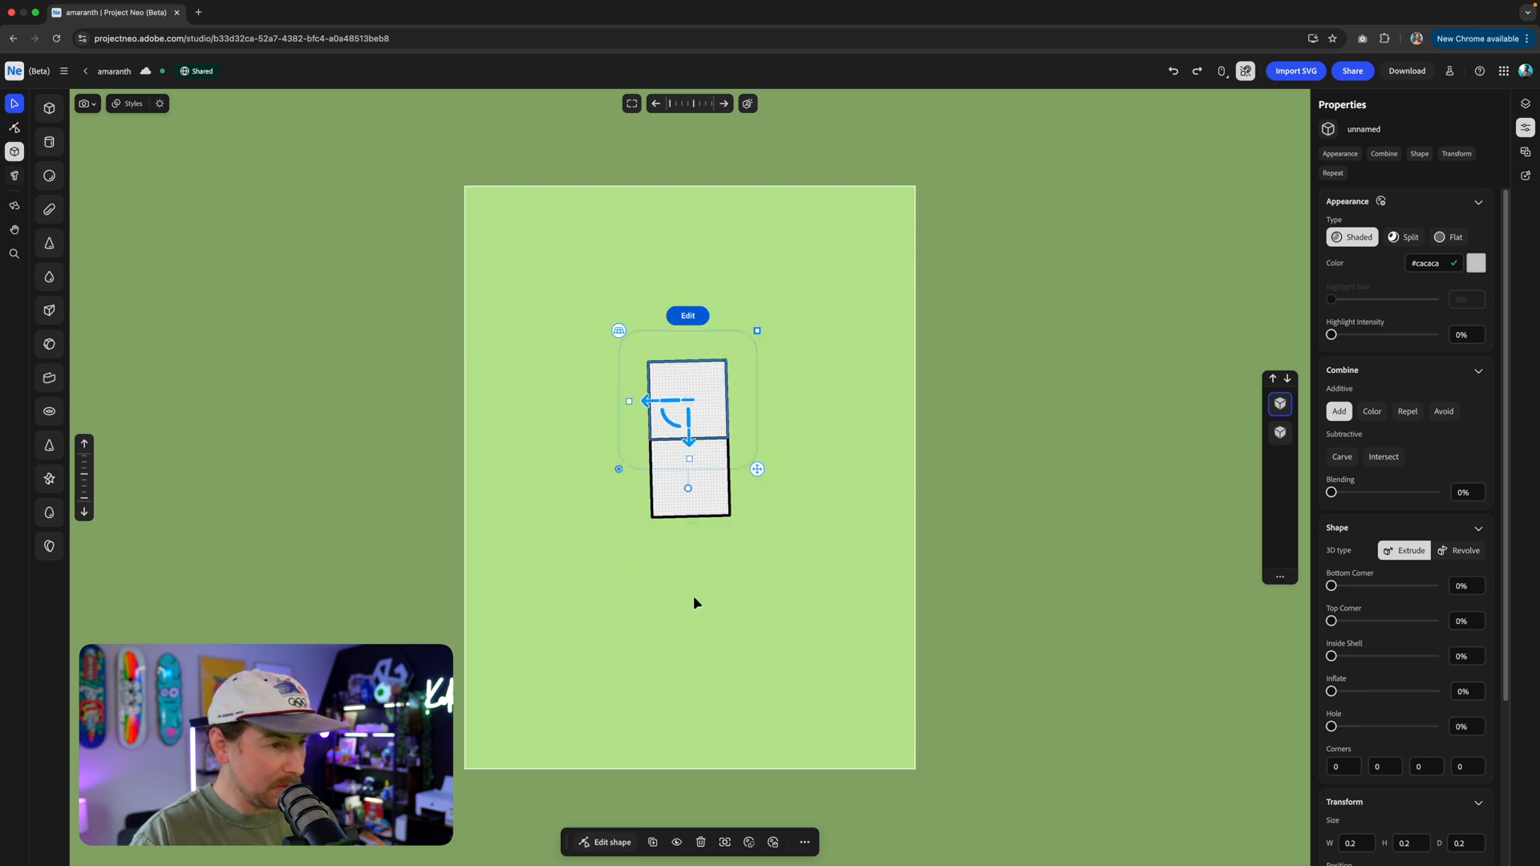
key("super+d")
left_click_drag(690, 449, 697, 600)
right_click_drag(694, 593, 682, 489)
left_click(779, 427)
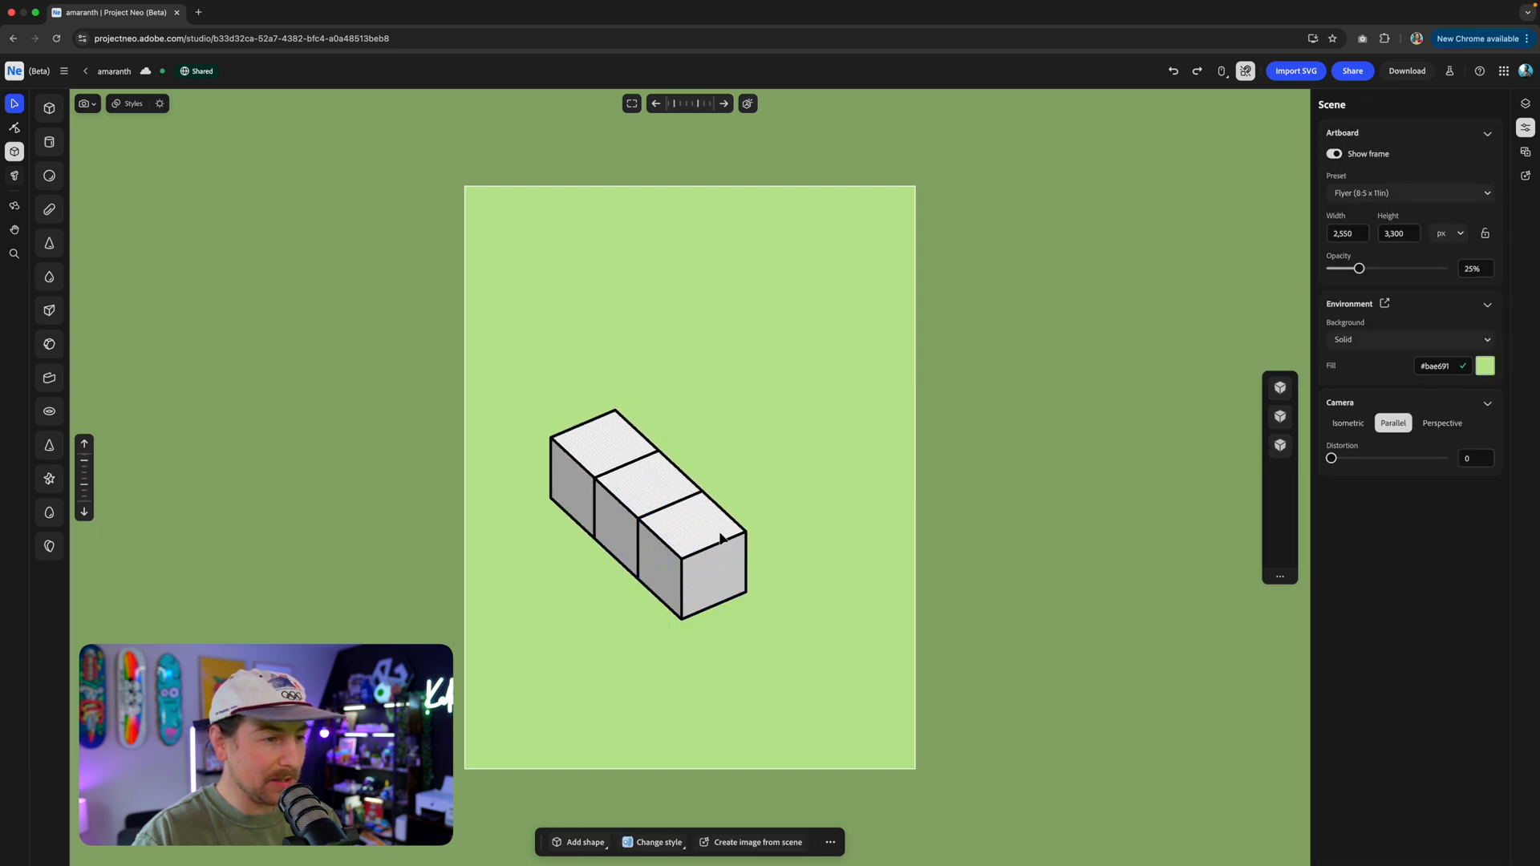
Select all three cubes and stack two duplicated rows on top to form a wall three cubes high.
right_click_drag(756, 521, 758, 478)
left_click(752, 479)
left_click(733, 480)
left_click(648, 479, "shift")
left_click(574, 463, "shift")
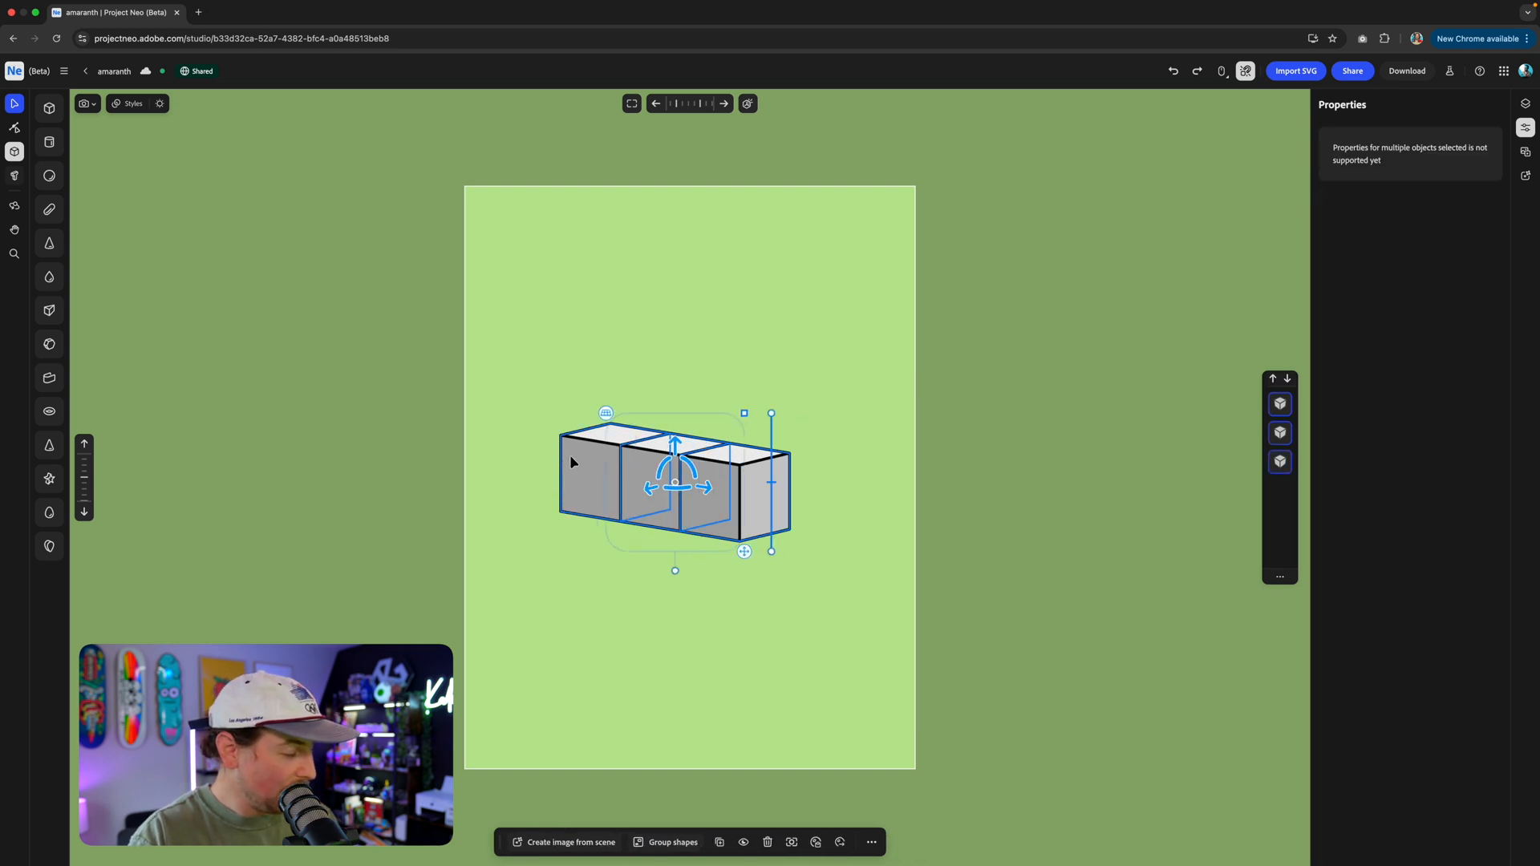
key("super+d")
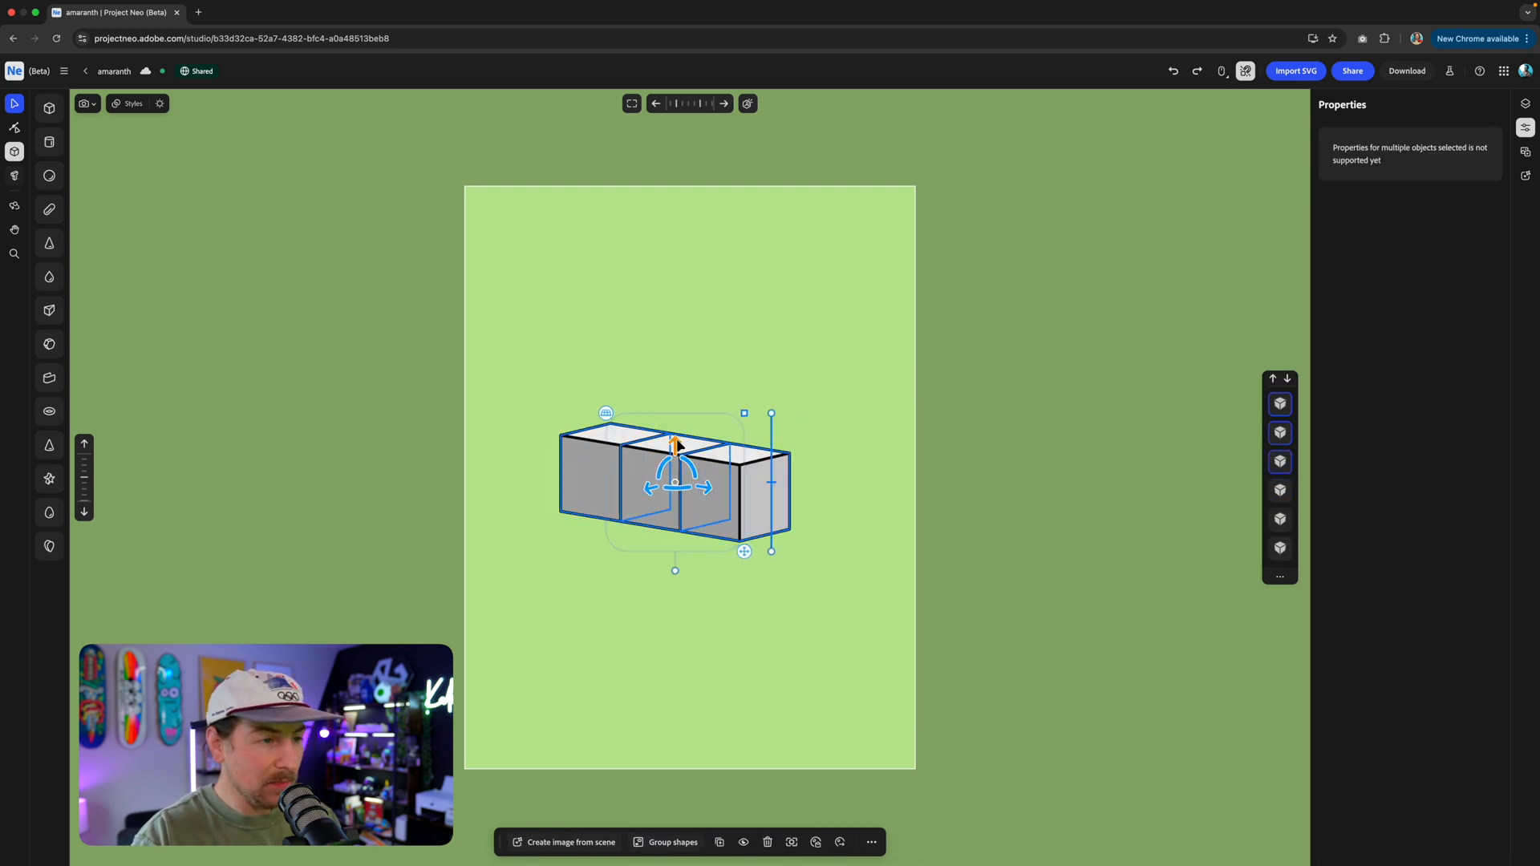
left_click_drag(675, 447, 673, 372)
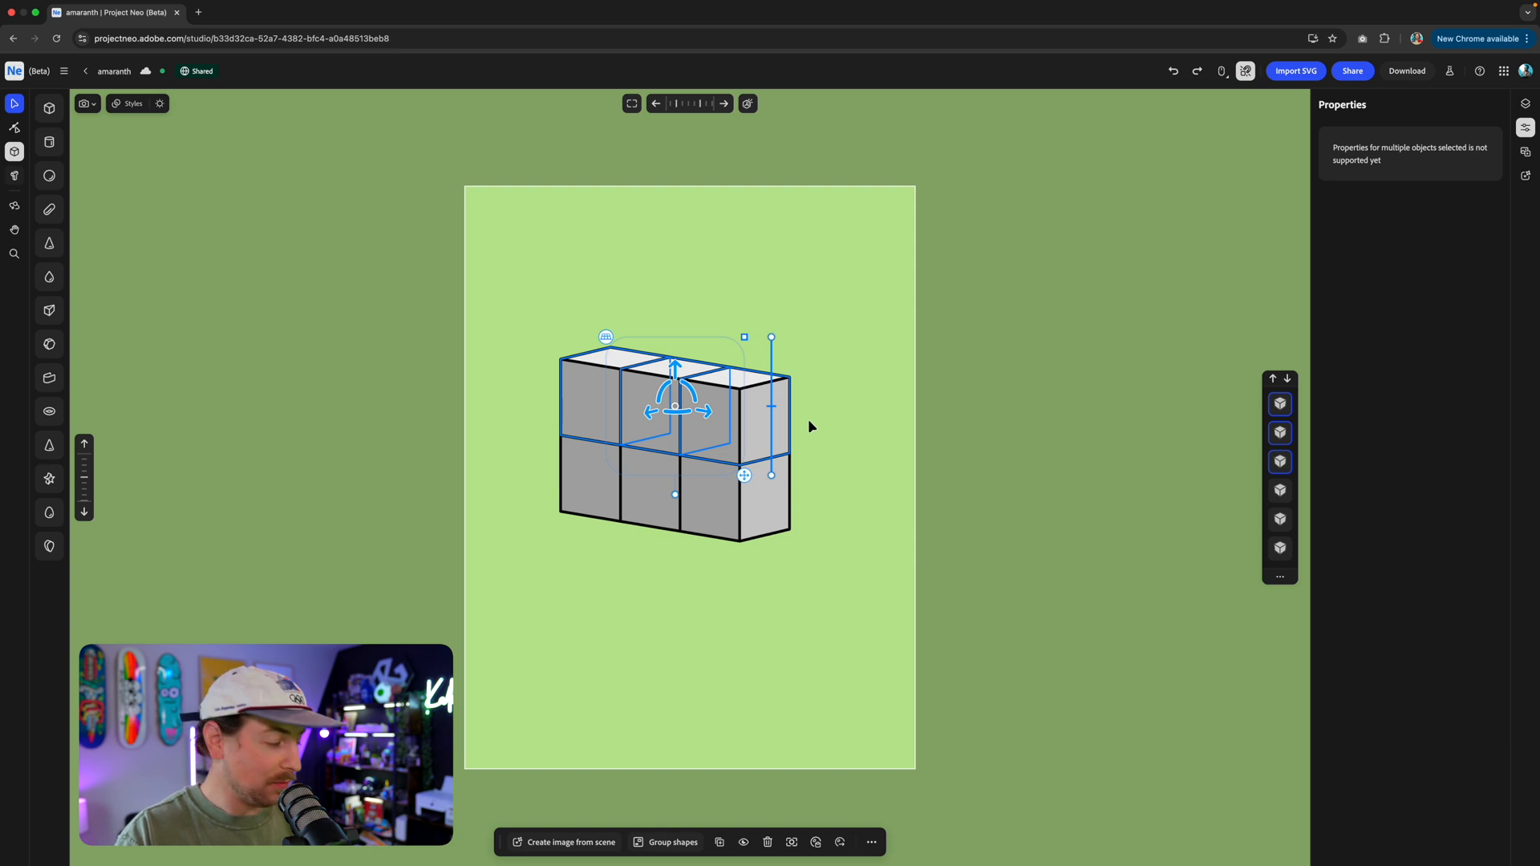
left_click_drag(677, 369, 674, 297)
right_click_drag(812, 453, 723, 449)
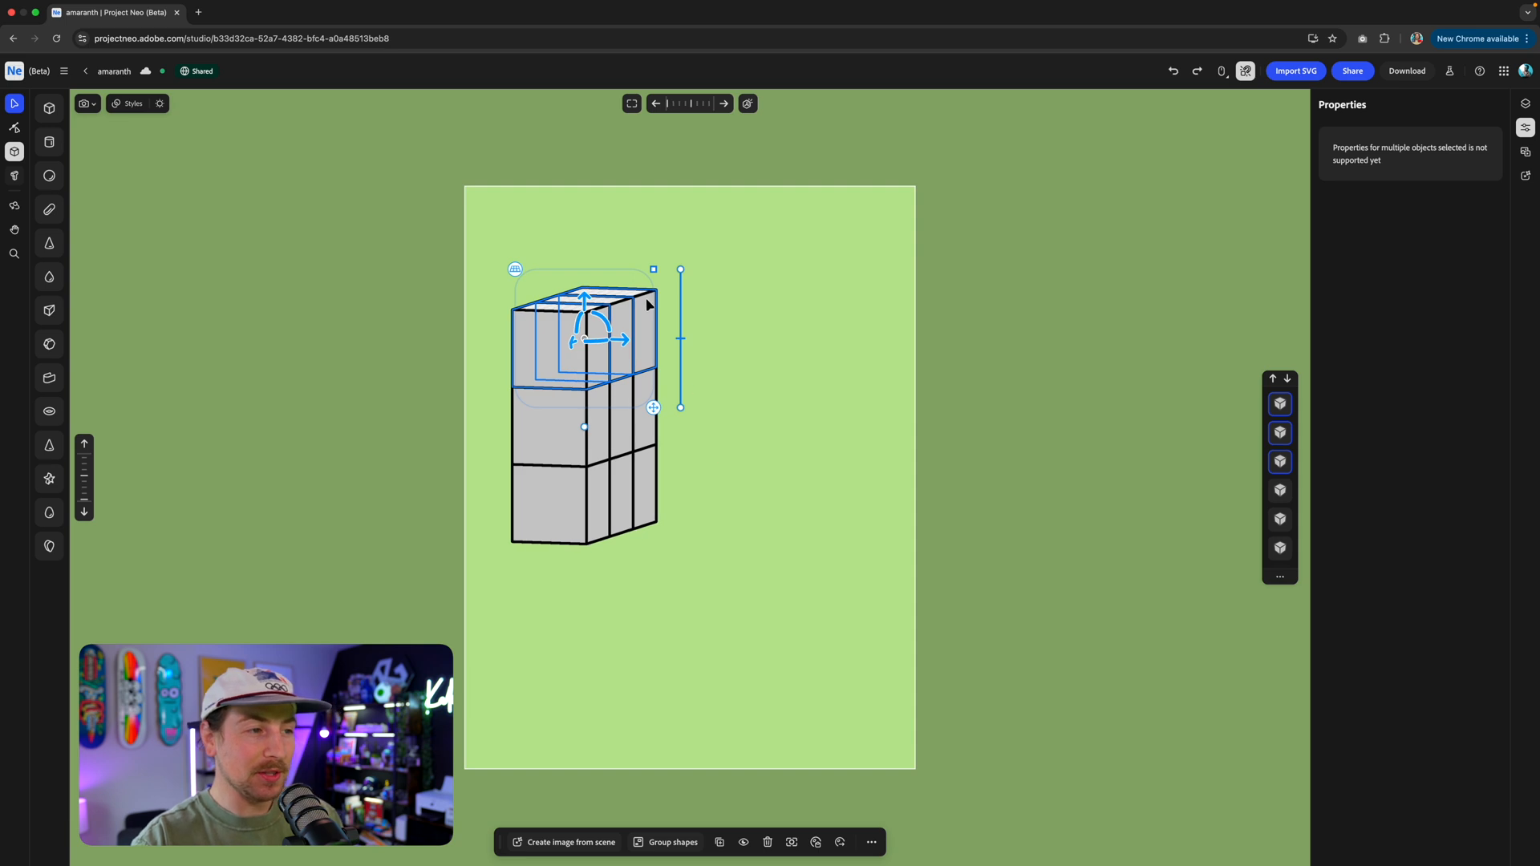
Select the whole wall of nine cubes and duplicate it sideways to complete a 3 x 3 x 3 cube.
left_click_drag(760, 326, 503, 573)
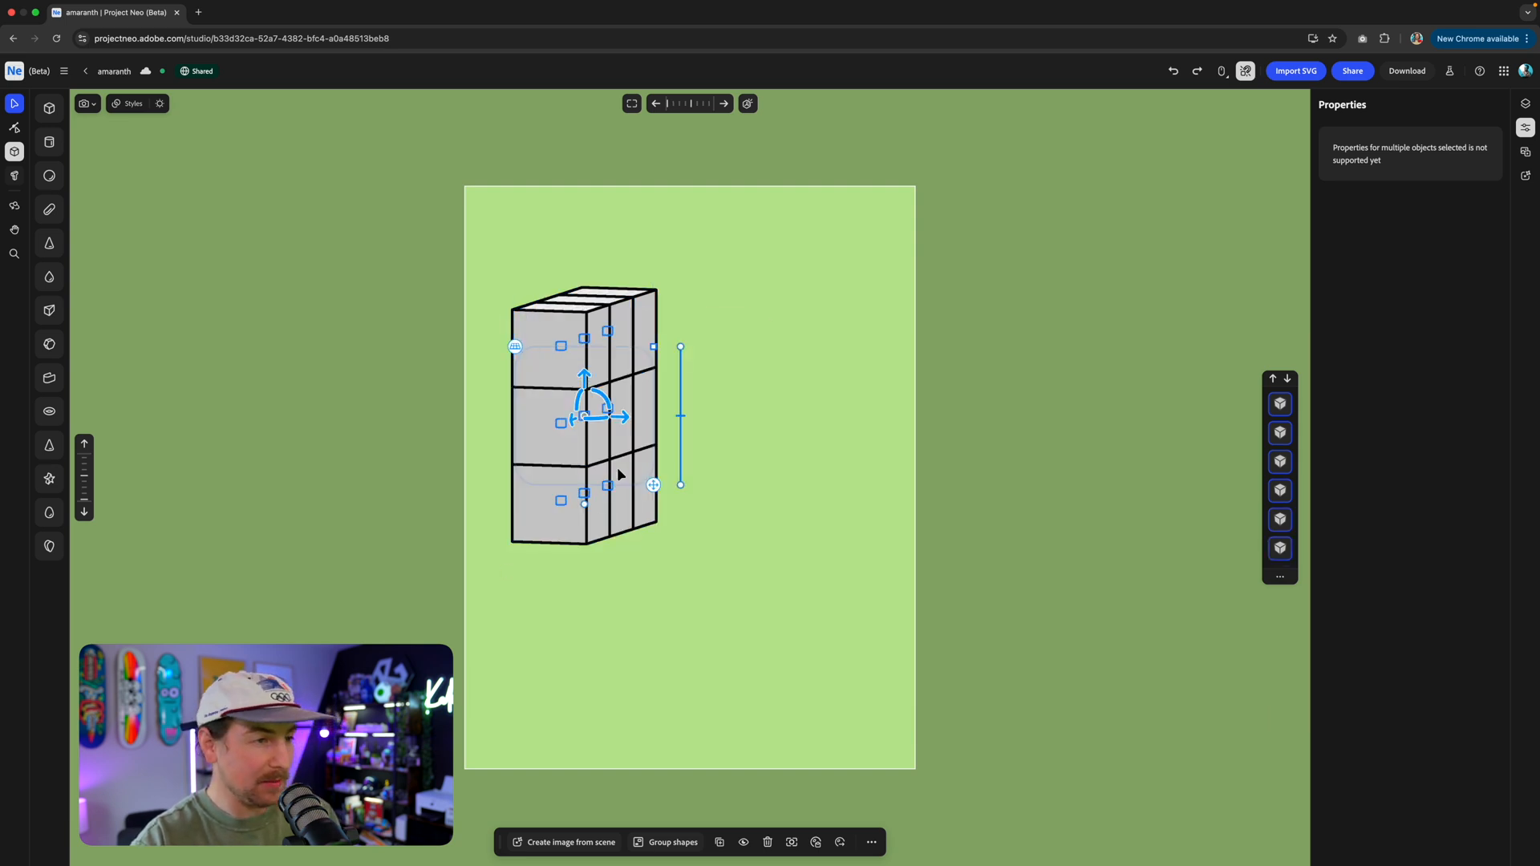
left_click_drag(628, 419, 778, 435, "alt")
right_click_drag(609, 591, 648, 614)
left_click(832, 421)
right_click_drag(832, 423, 714, 441)
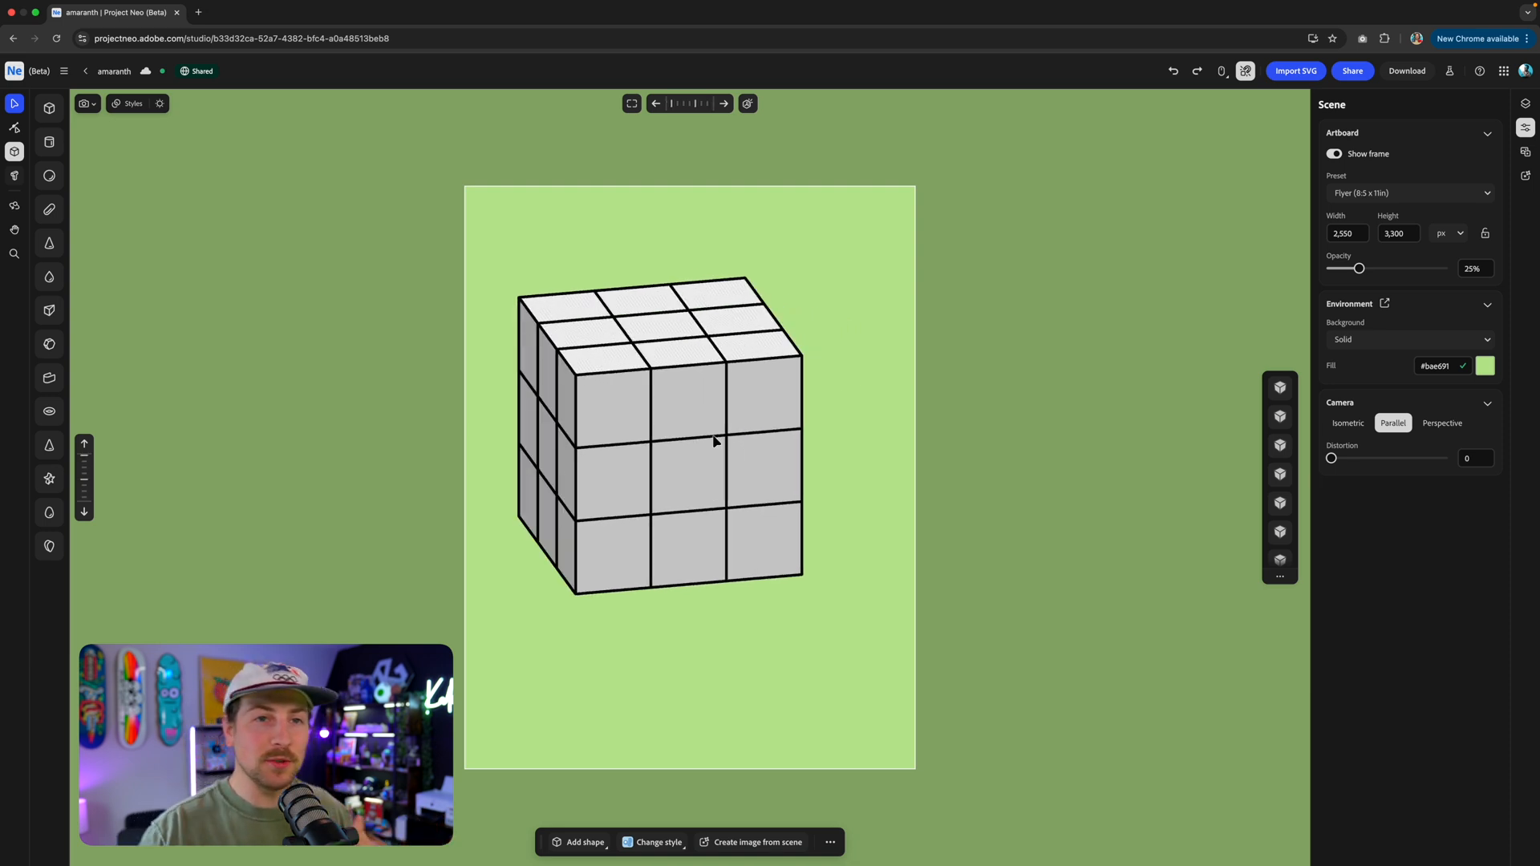
Select the small cubes of each vertical slice and group them slice by slice.
left_click(712, 389)
middle_click_drag(825, 377, 834, 369)
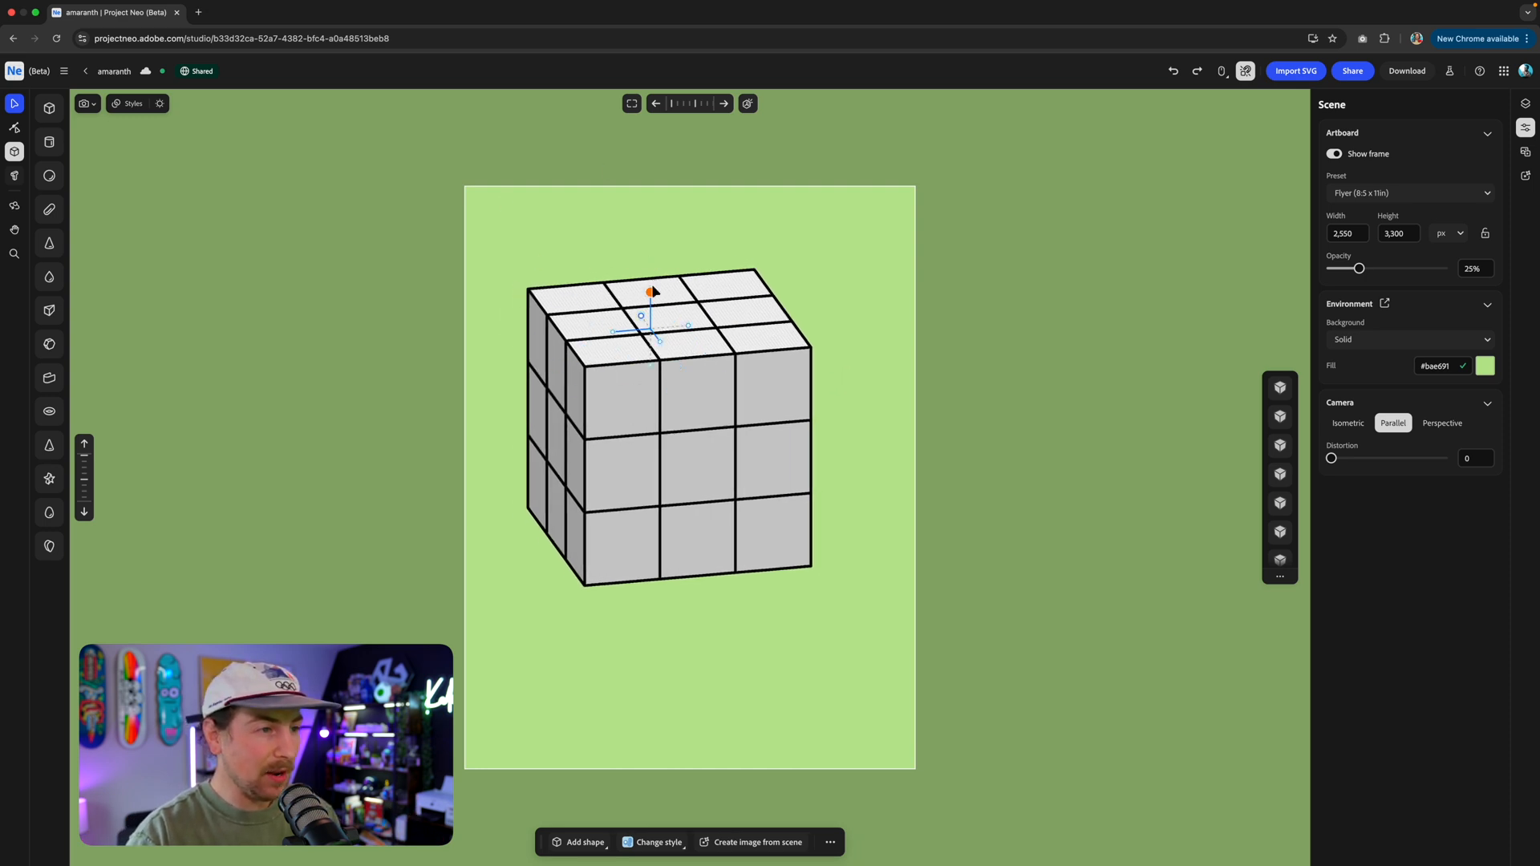
left_click(653, 292)
left_click(702, 522)
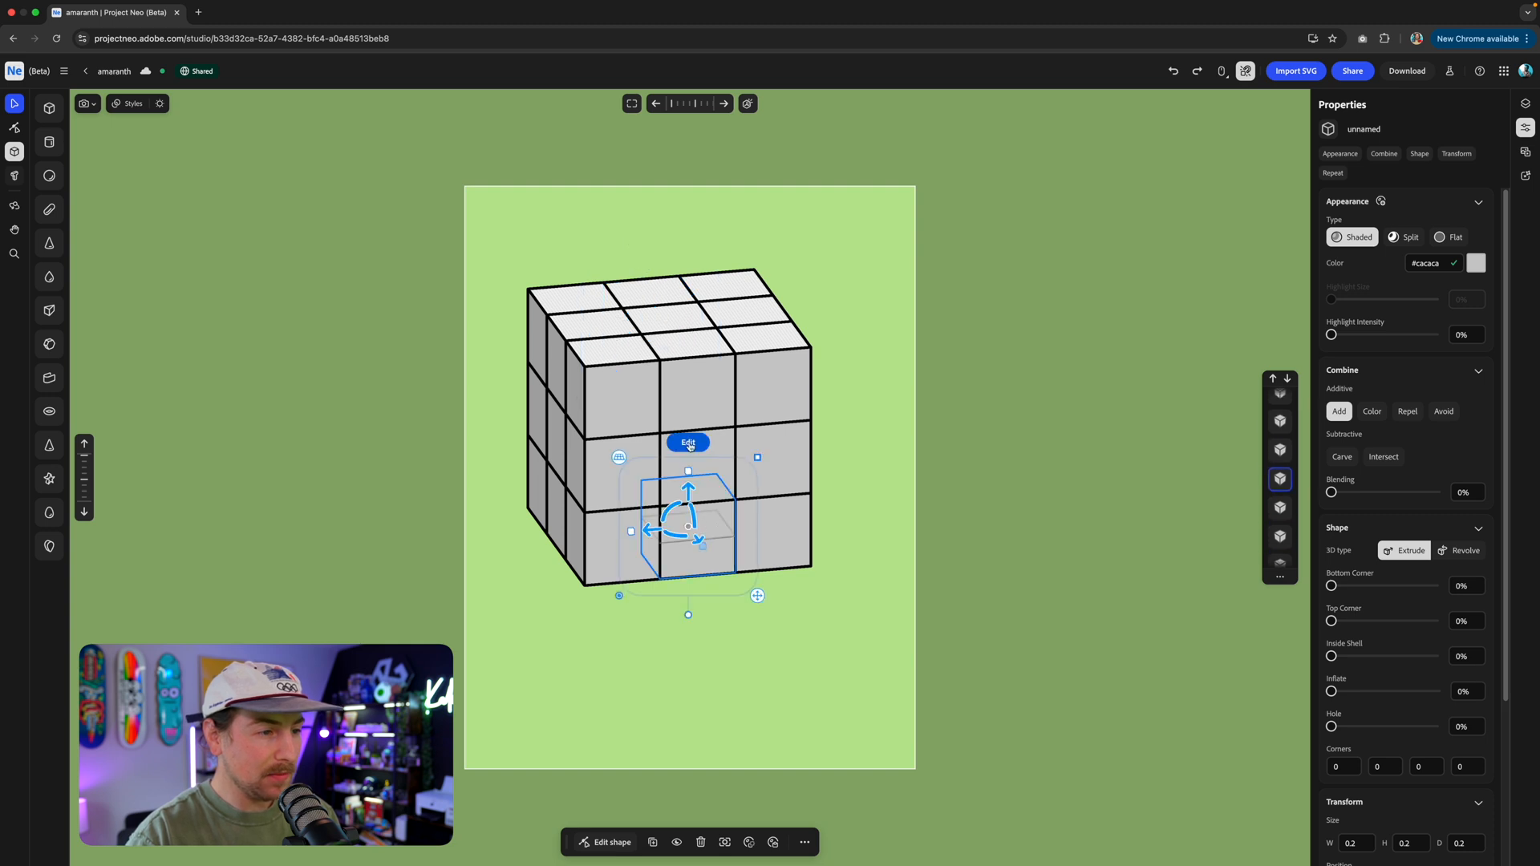
left_click(701, 373, "shift")
right_click_drag(698, 369, 689, 457)
right_click_drag(699, 385, 705, 352)
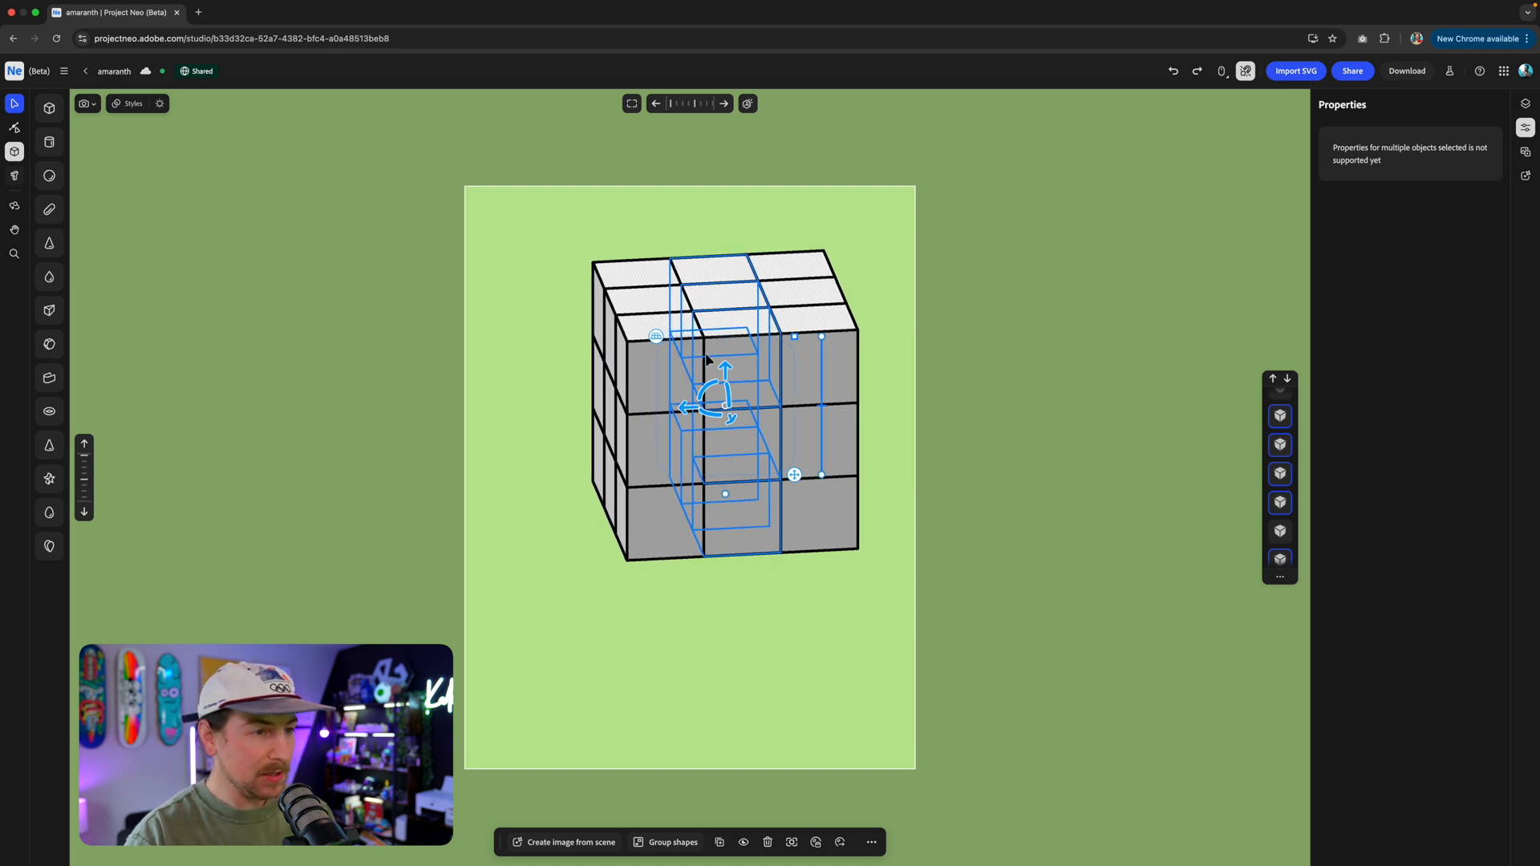
left_click(707, 359)
left_click(634, 359)
left_click_drag(613, 466, 632, 560)
key("super+g")
Select the two outer slices and rotate them together so the cube is twisted around its middle slice.
right_click_drag(895, 400, 794, 476)
left_click(898, 348)
double_click(805, 424)
left_click(752, 341)
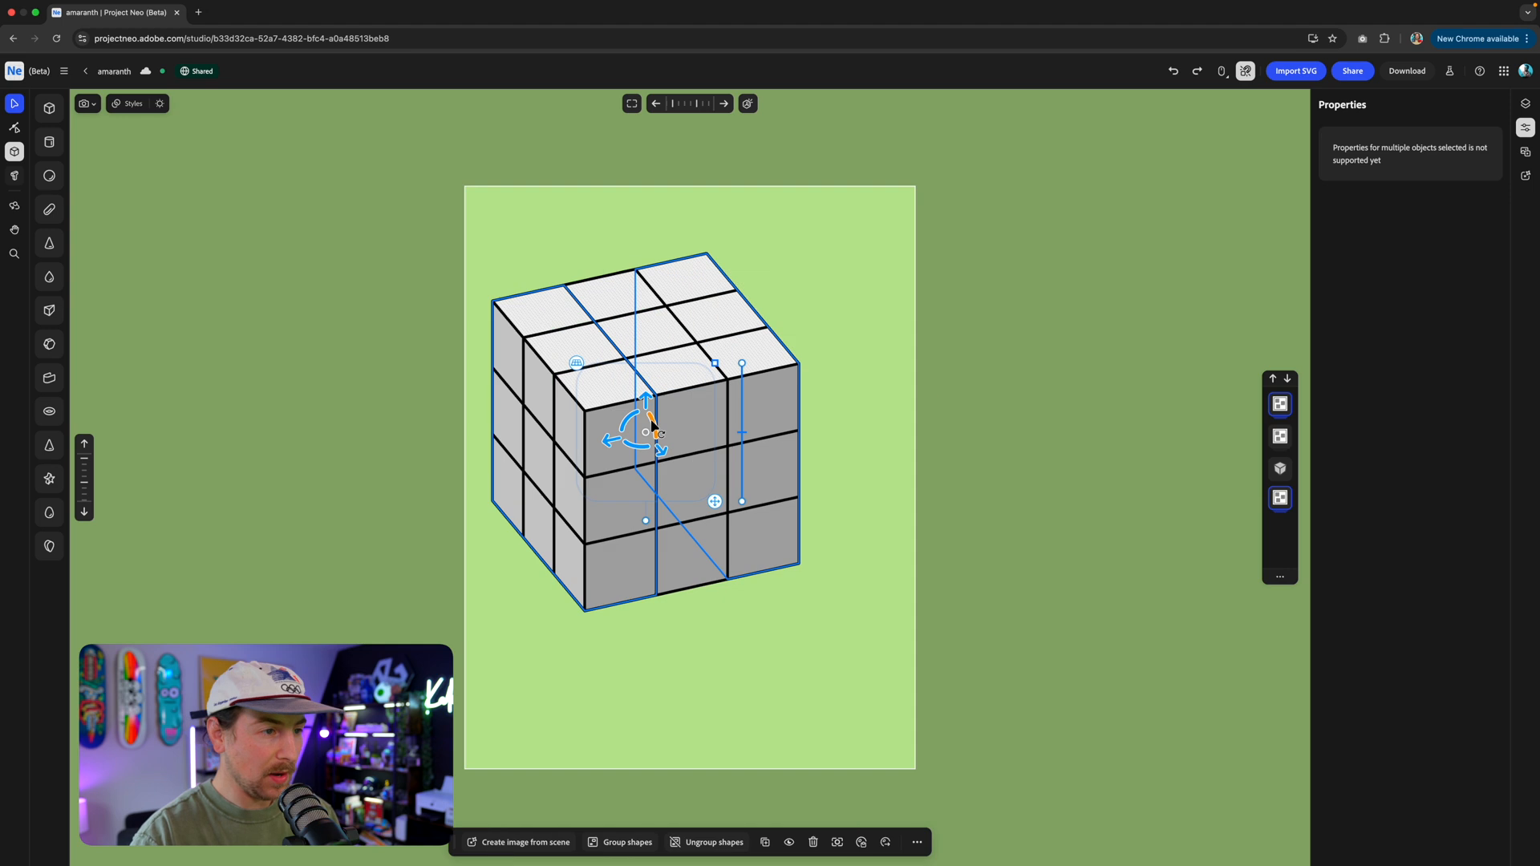
left_click_drag(653, 426, 789, 425)
left_click(827, 409)
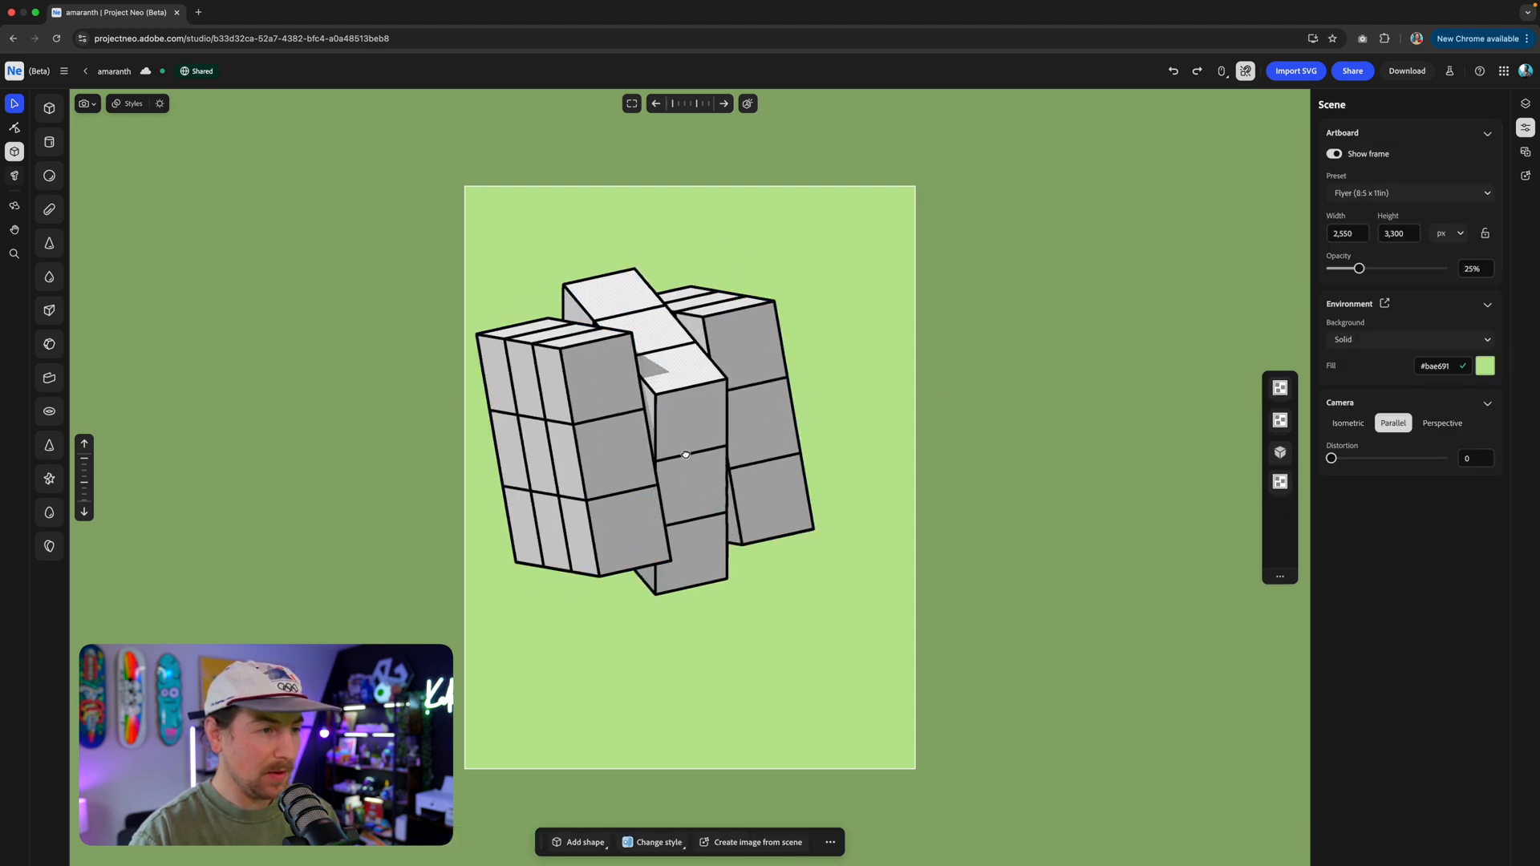
Orbit to a lower angle on the twisted cube and download the scene as an SVG with split faces.
middle_click_drag(685, 454, 746, 433)
right_click_drag(747, 433, 802, 433)
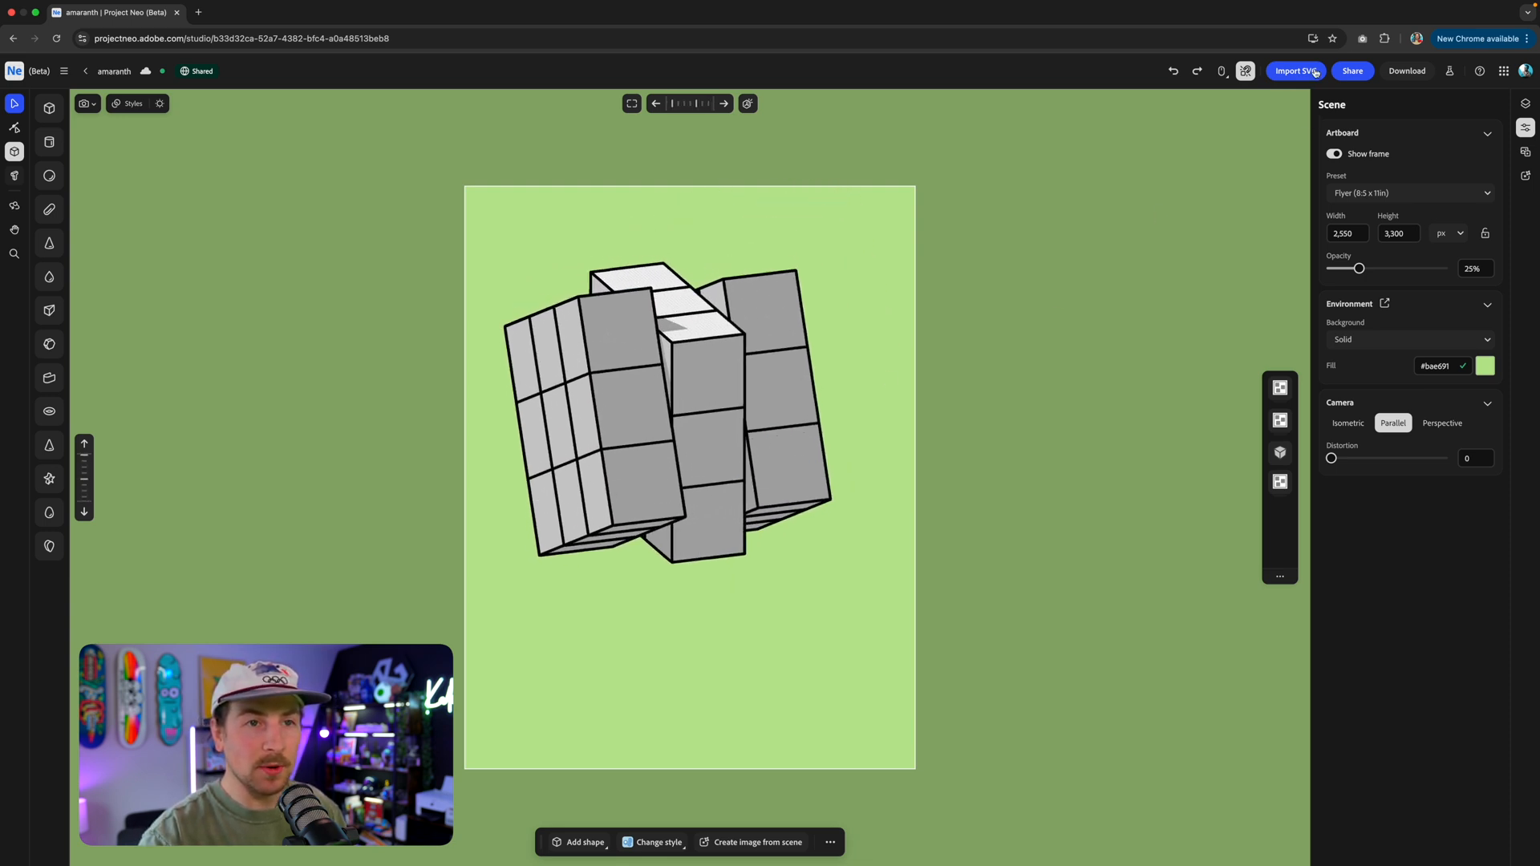
left_click(1404, 70)
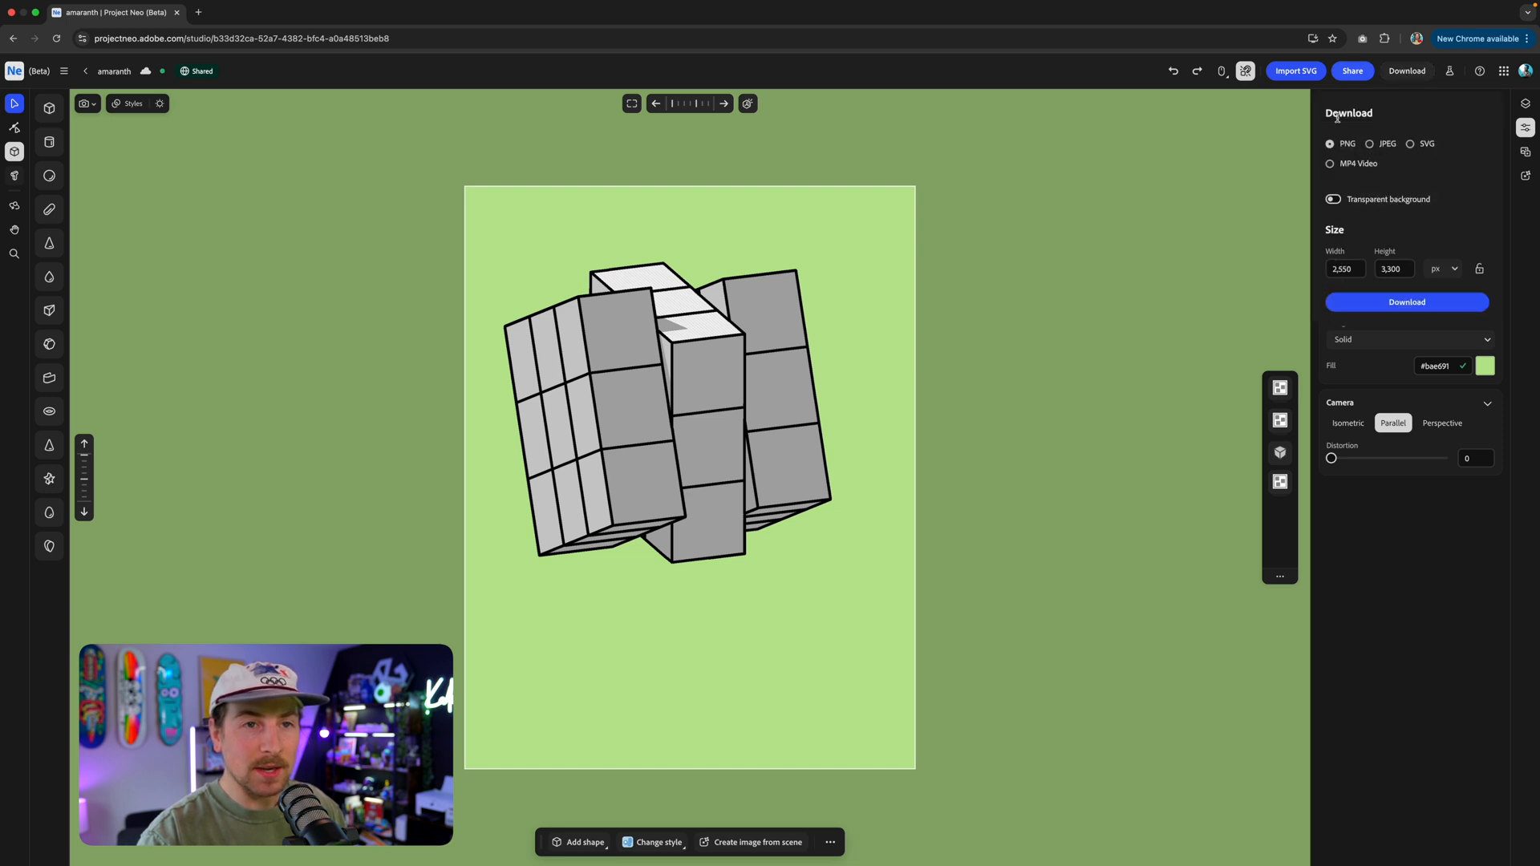
left_click(1412, 145)
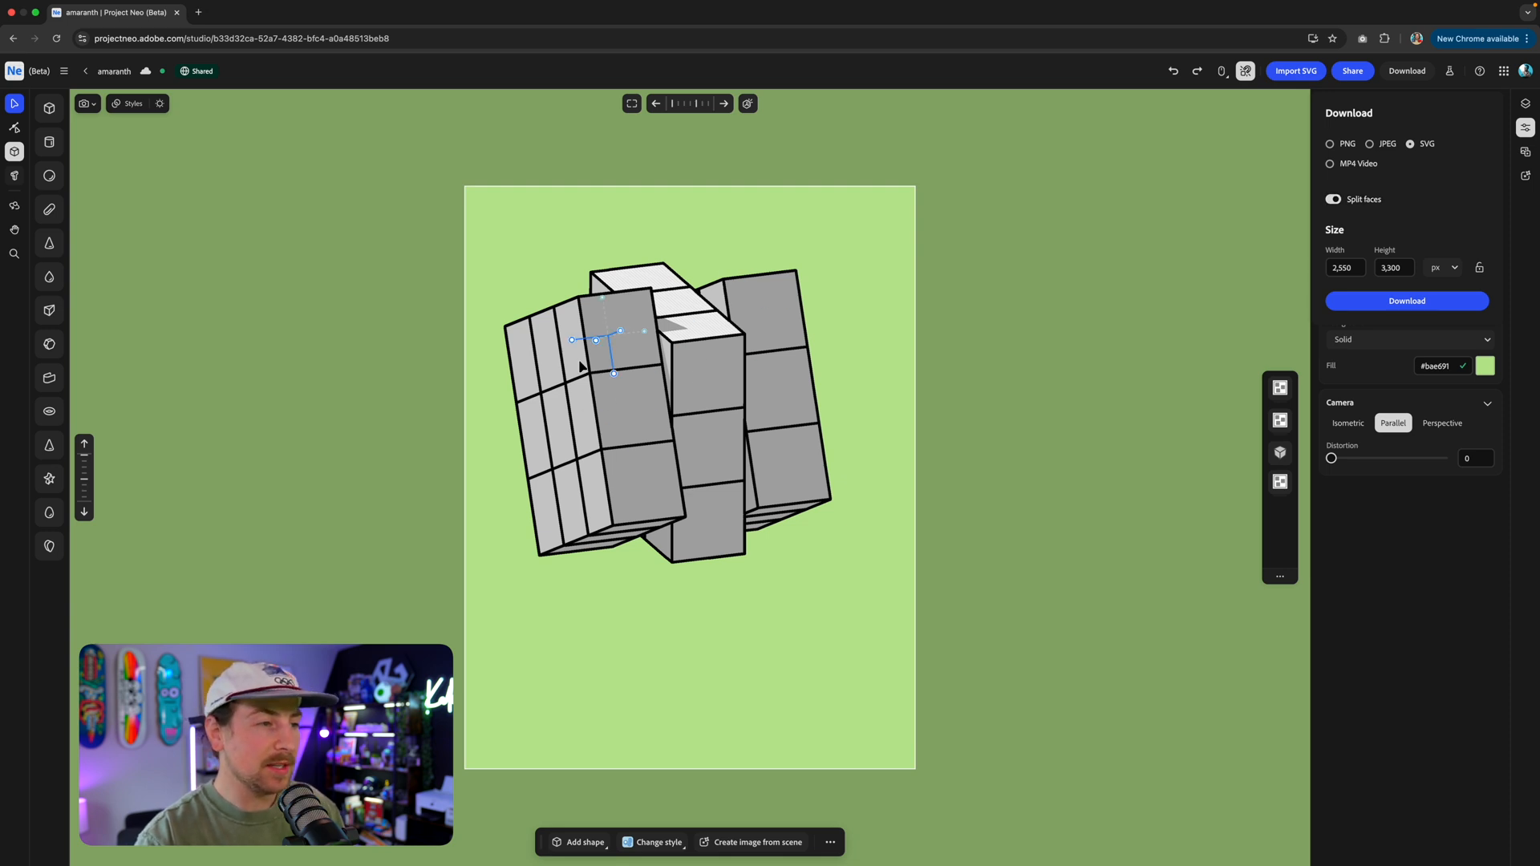
left_click(1374, 306)
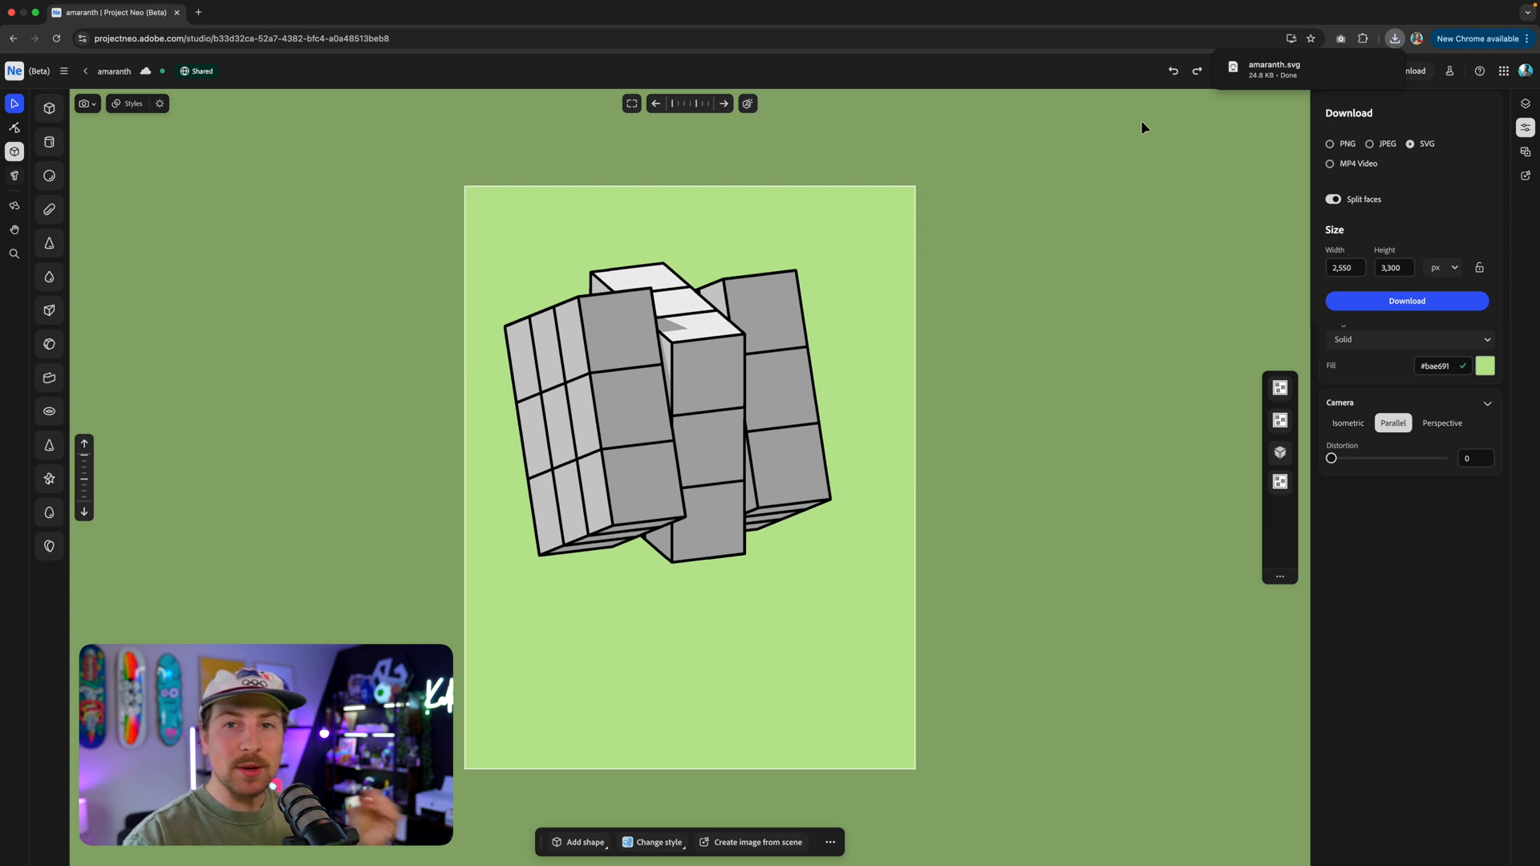
left_click_drag(733, 329, 828, 351)
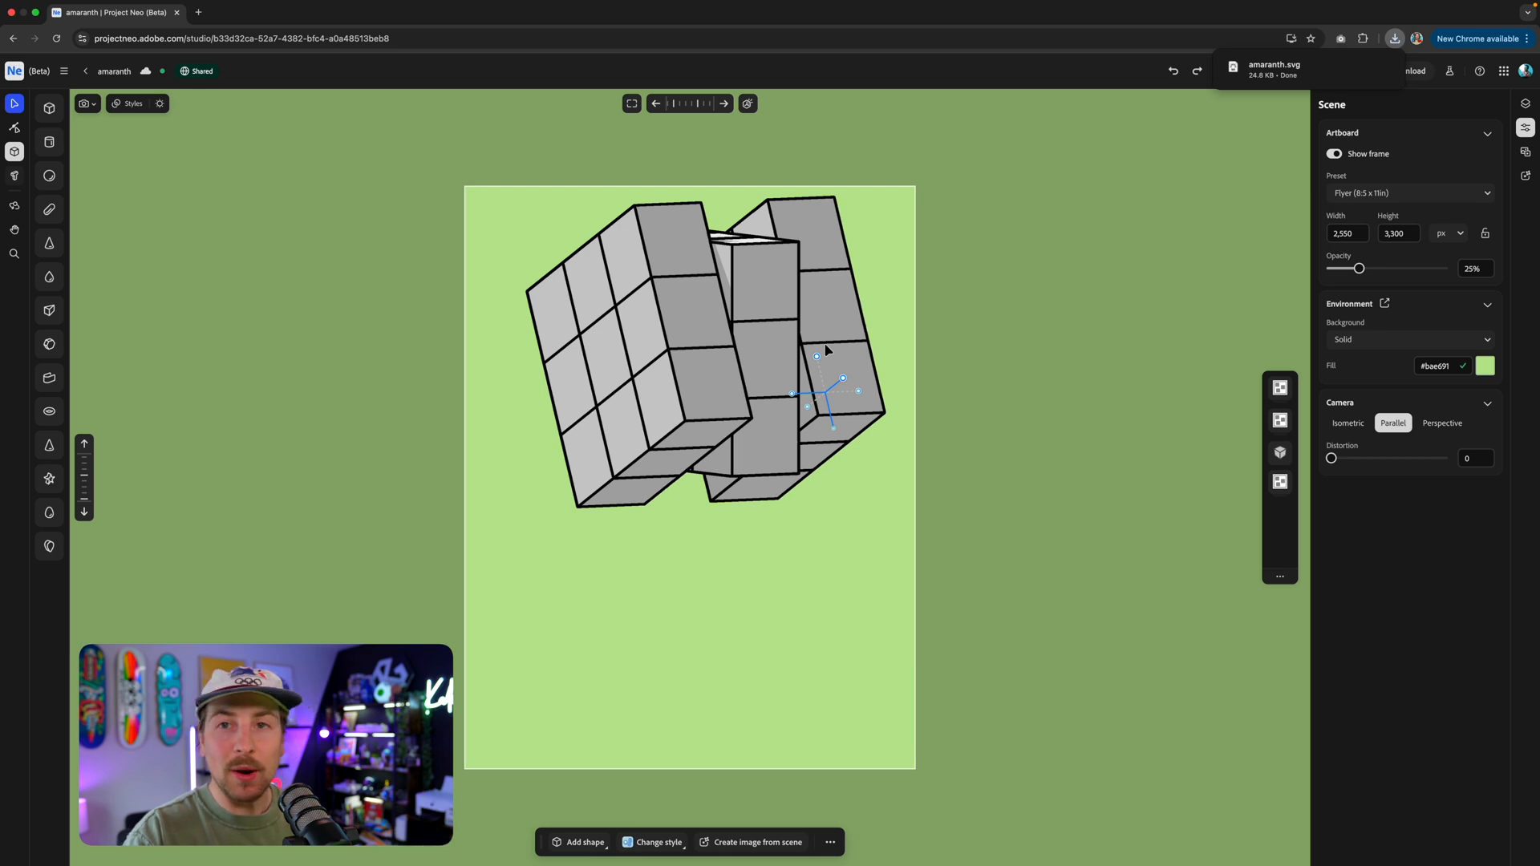
left_click_drag(726, 345, 822, 388)
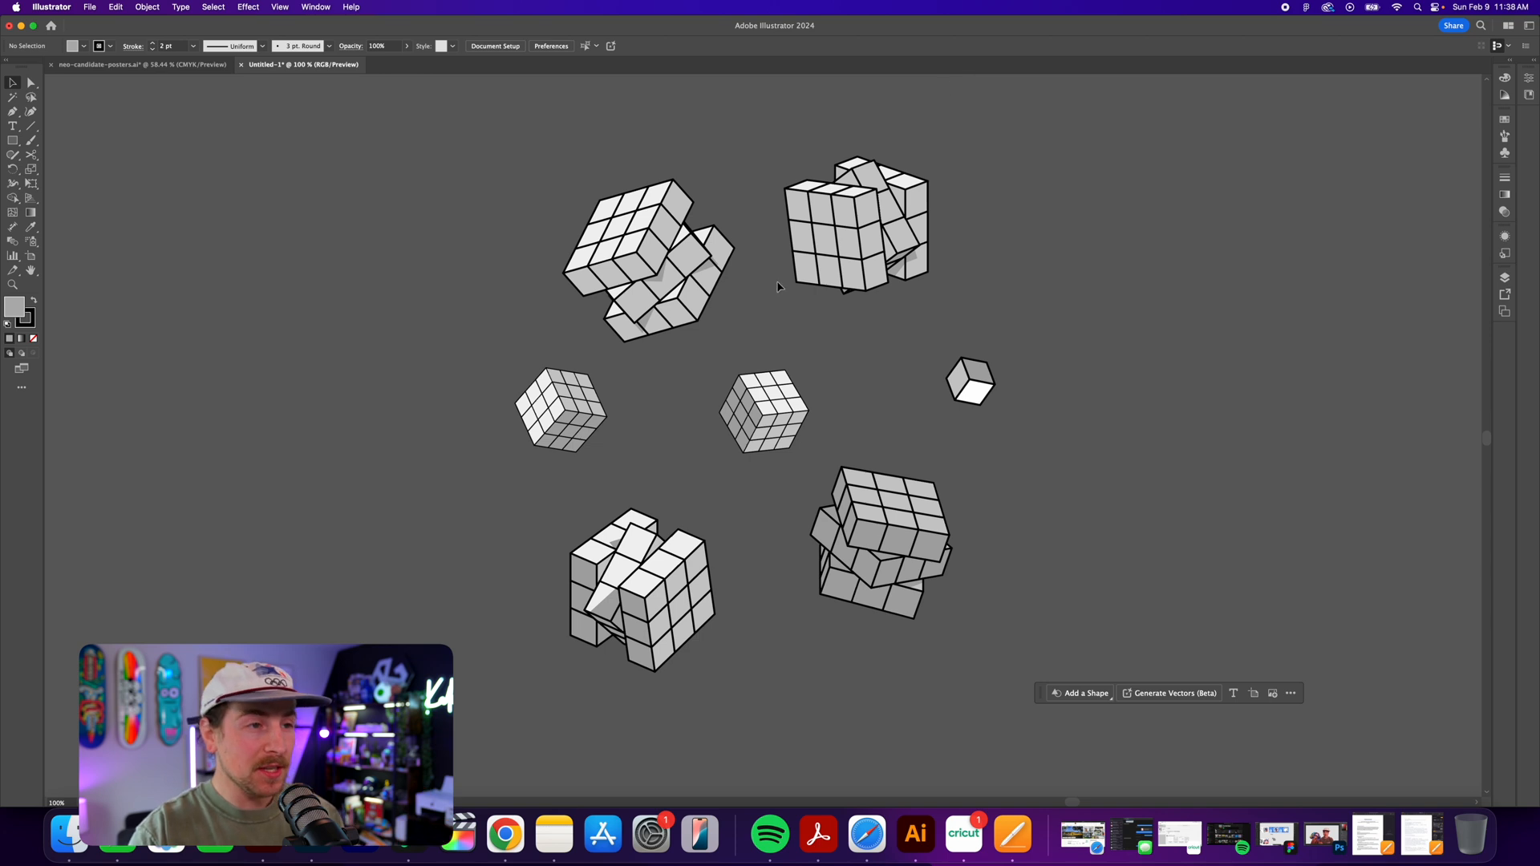
Switch to Illustrator and move the upper-right twisted cube group slightly away from the other cubes.
left_click_drag(831, 235, 856, 212)
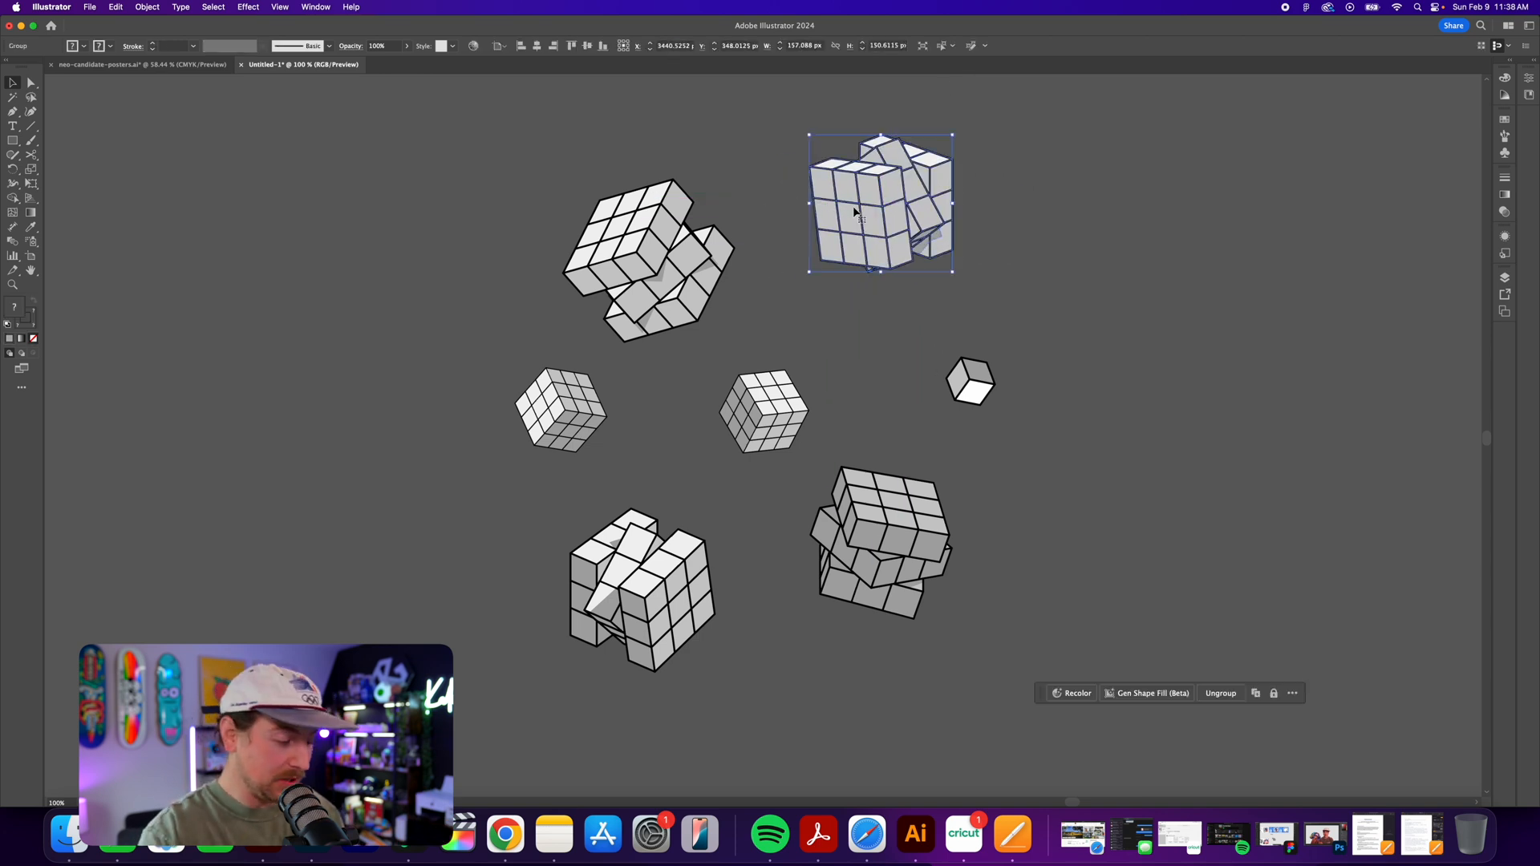
key("super+equal")
scroll(812, 307, "down", 3)
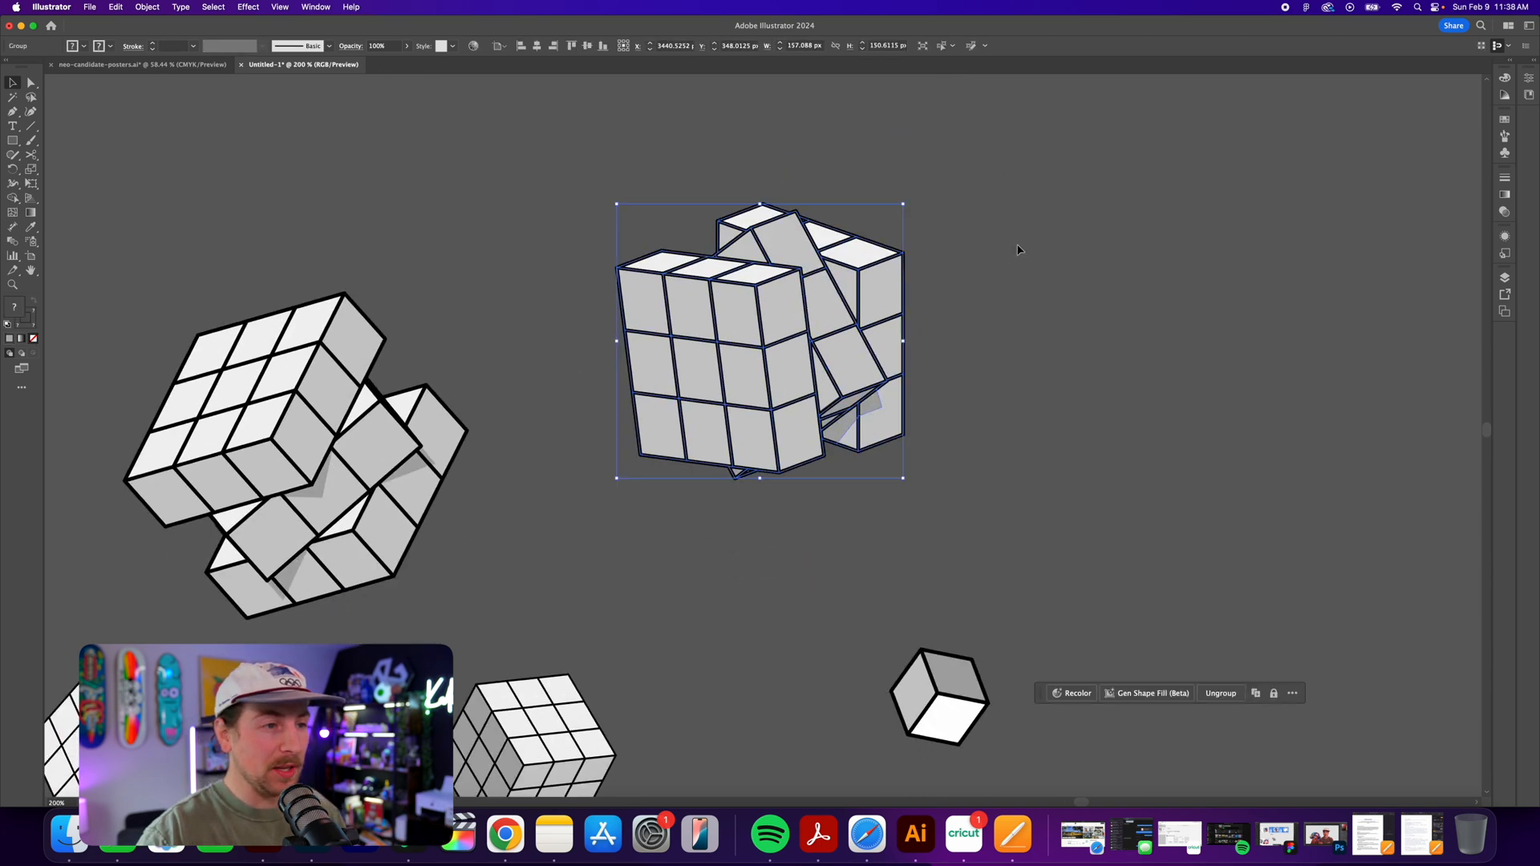
key("super+shift+a")
scroll(793, 240, "down", 1)
left_click_drag(731, 268, 702, 255)
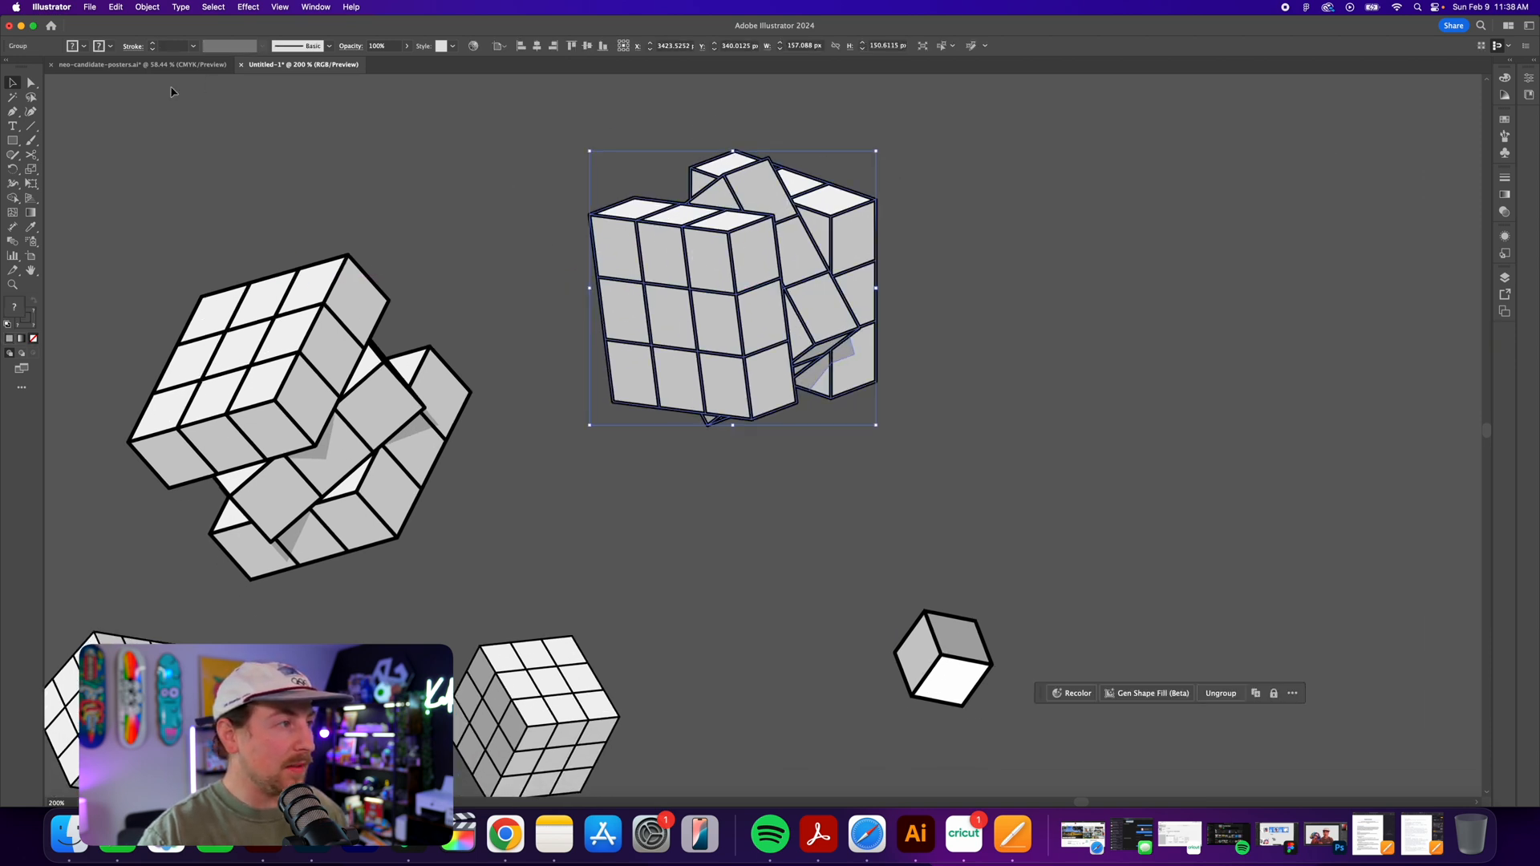
left_click(517, 184)
scroll(636, 178, "down", 2)
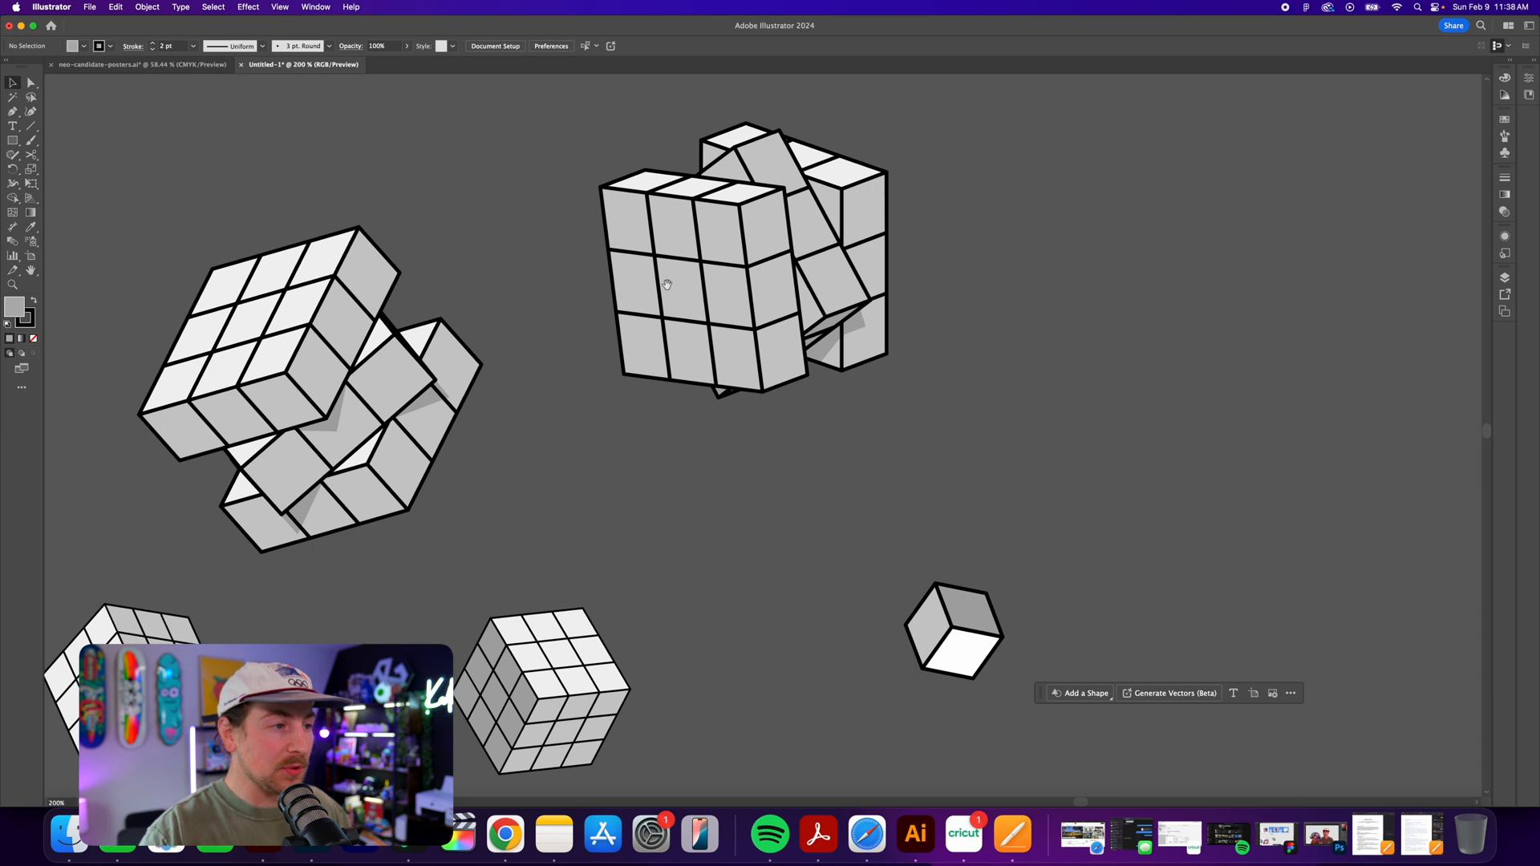
left_click_drag(640, 267, 711, 239)
scroll(752, 263, "down", 1, "alt")
Recolor the upper-right twisted cube with the Generative Recolor sample prompt Salmon sushi, using the orange variation with light blue tops.
left_click(751, 262)
left_click(1073, 693)
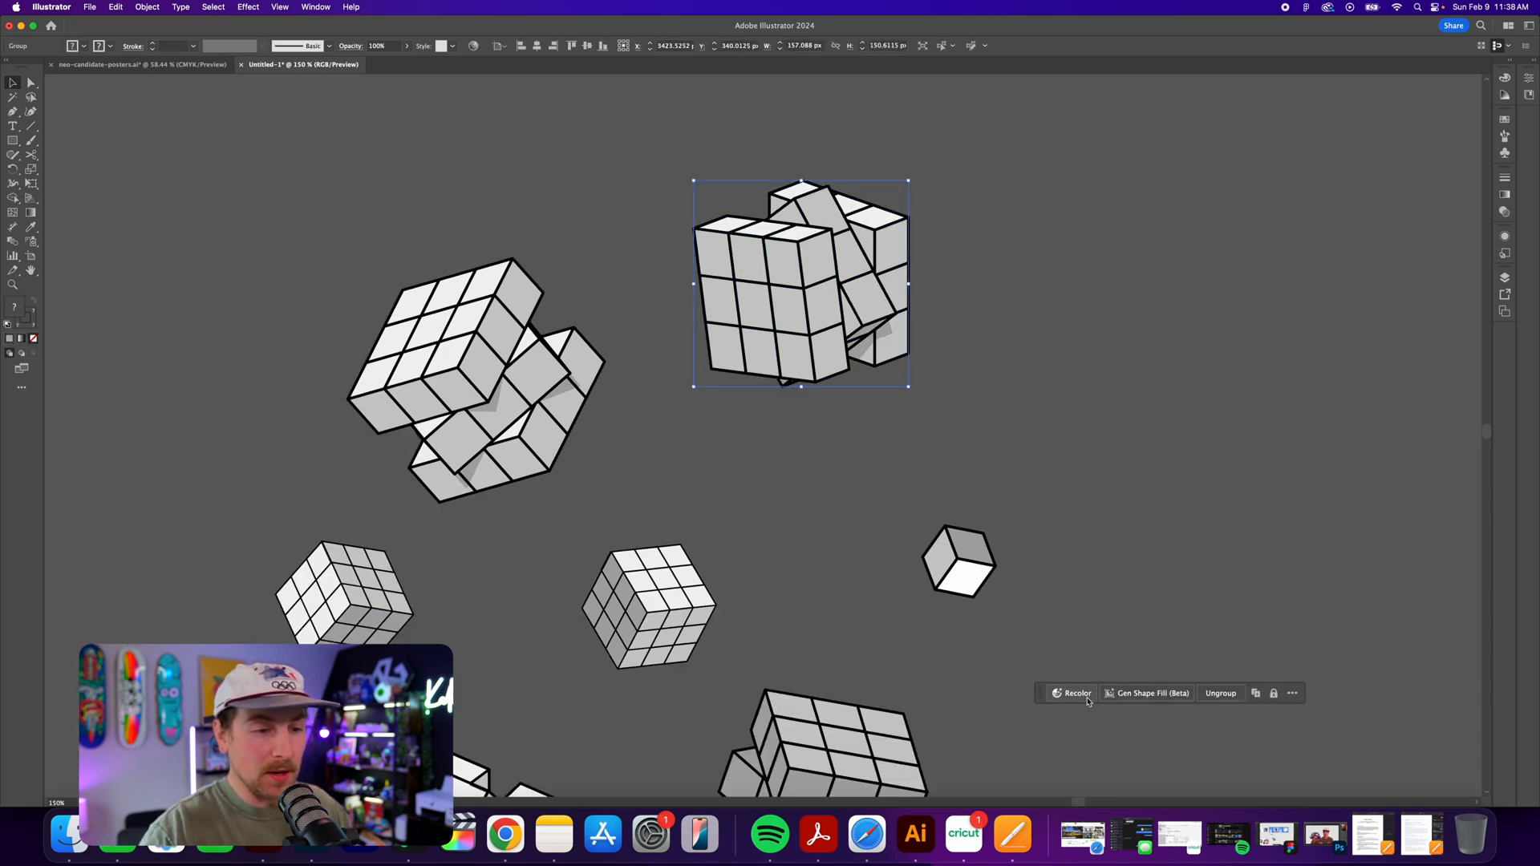
left_click(992, 272)
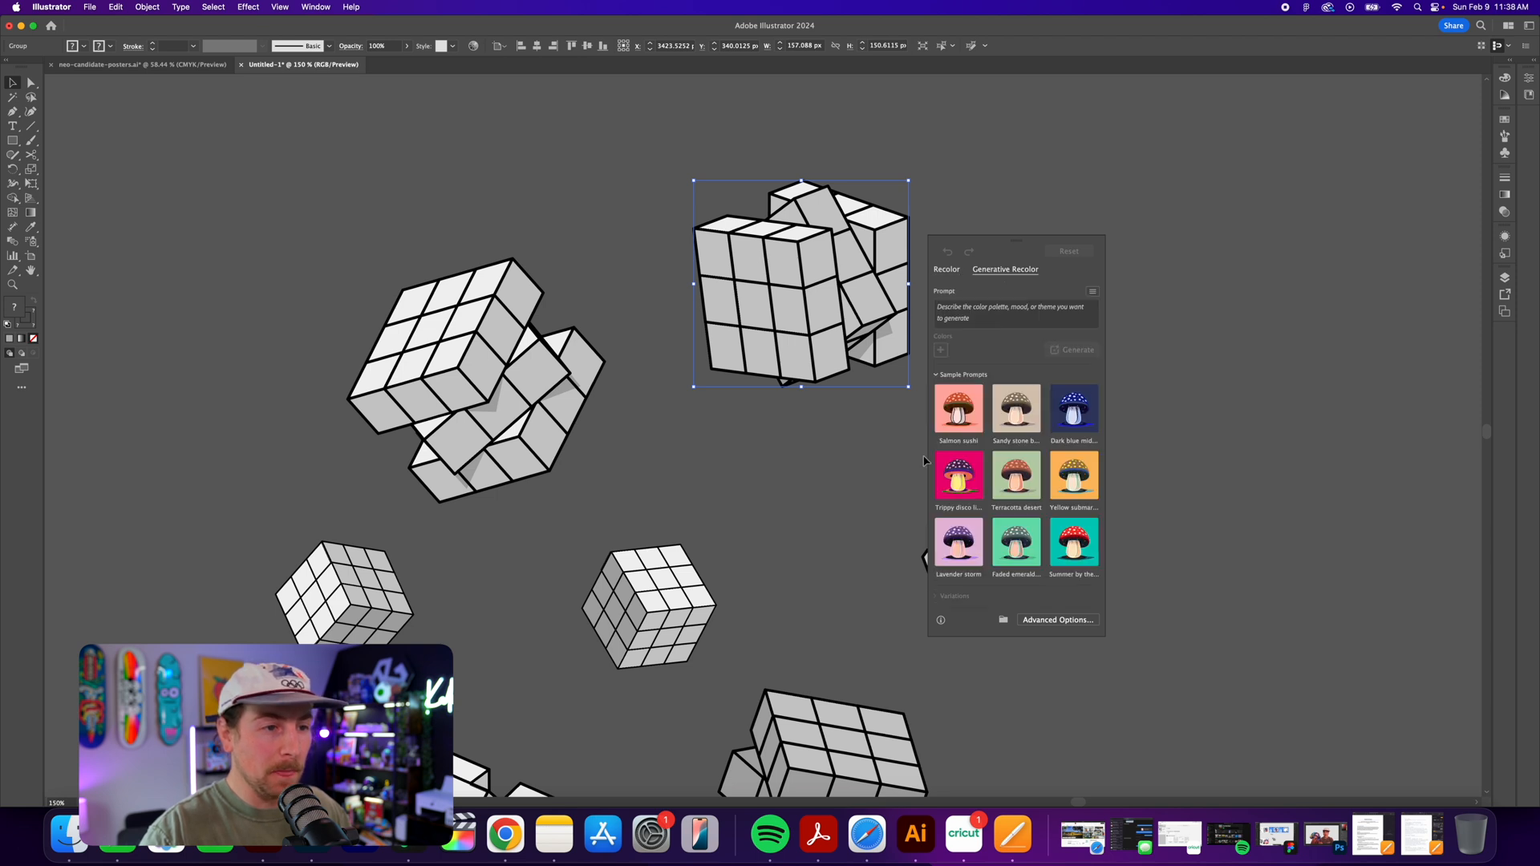
left_click(951, 412)
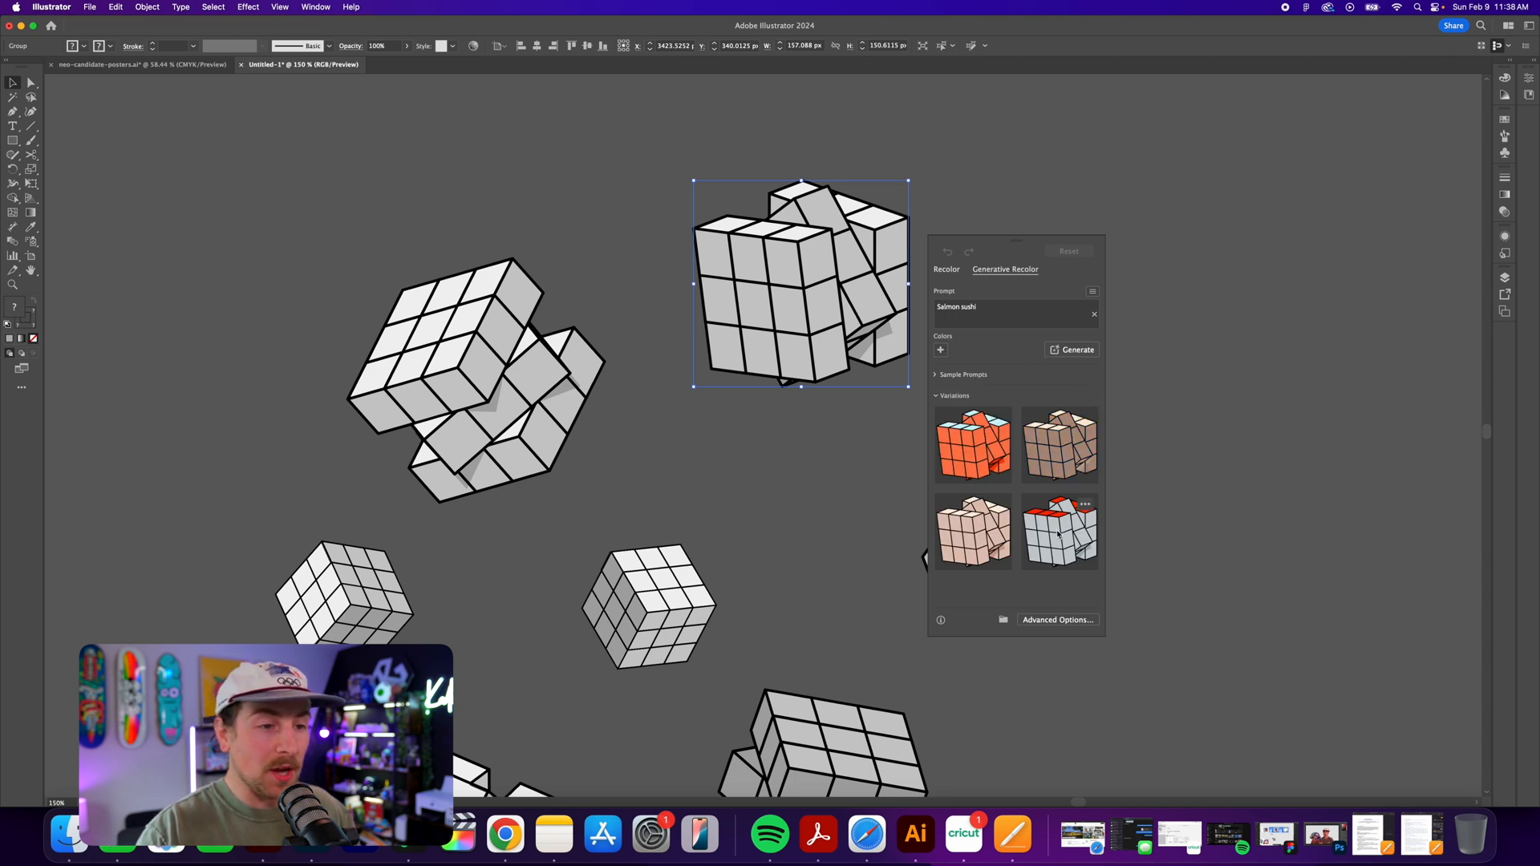
left_click(978, 459)
left_click(835, 458)
left_click_drag(835, 458, 802, 383)
Try Generative Recolor with a sample prompt on the upper-left twisted cube.
left_click(484, 309)
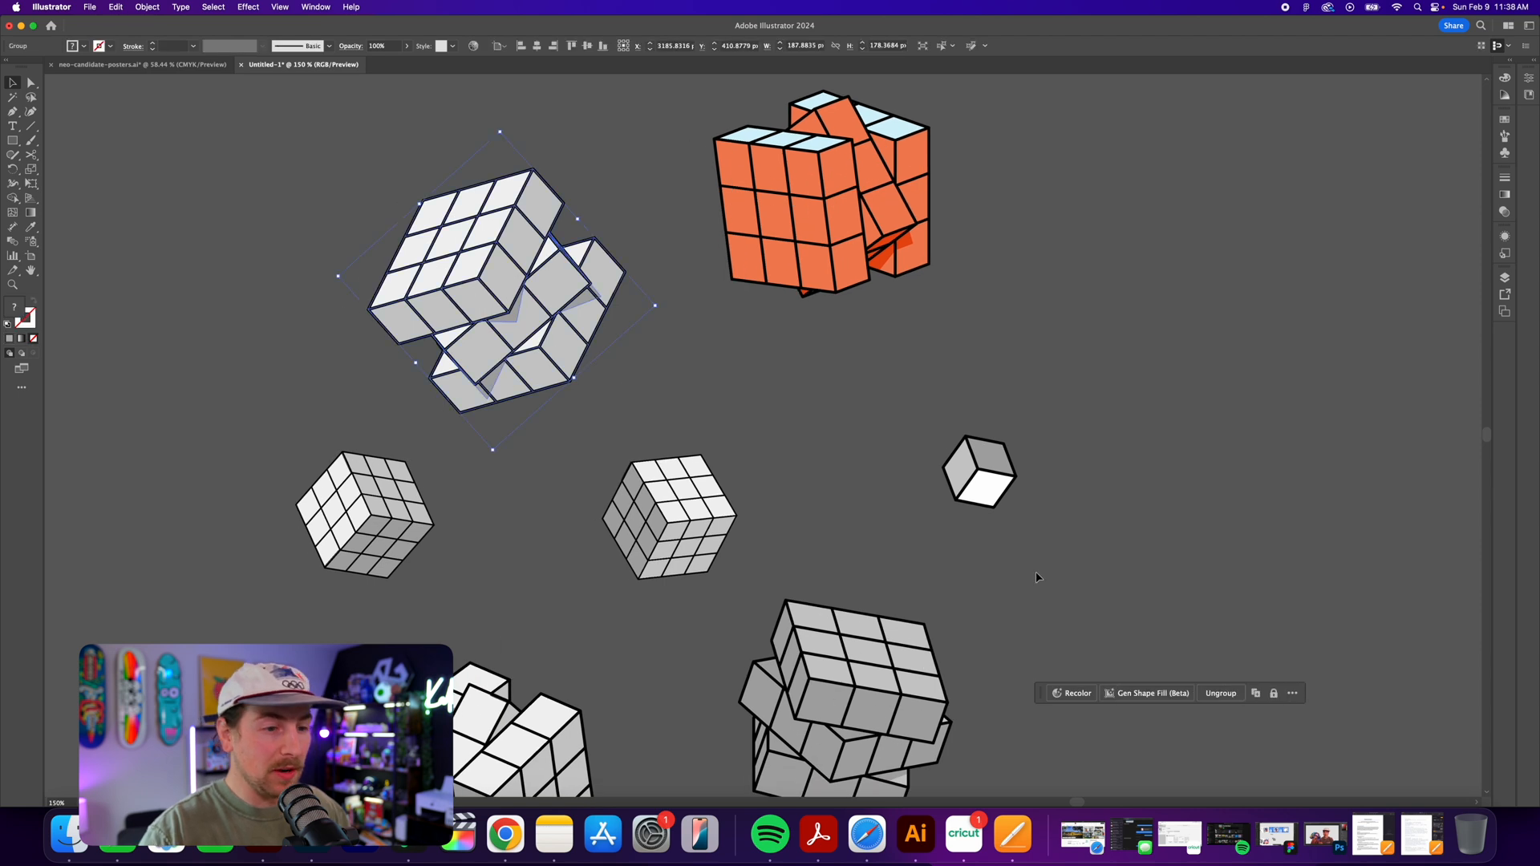
left_click(1073, 694)
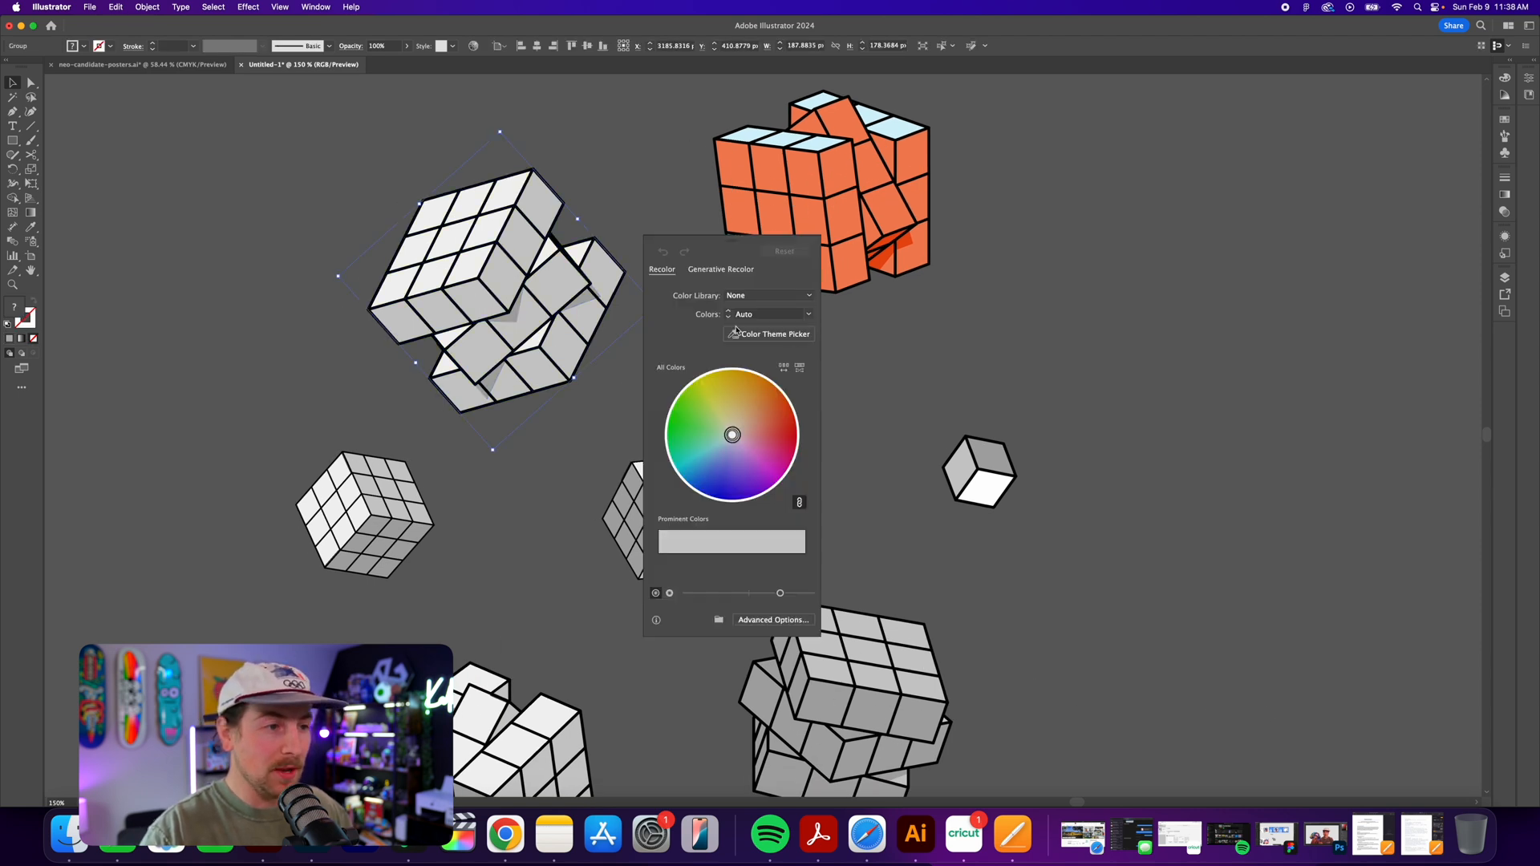
left_click(703, 271)
left_click(740, 465)
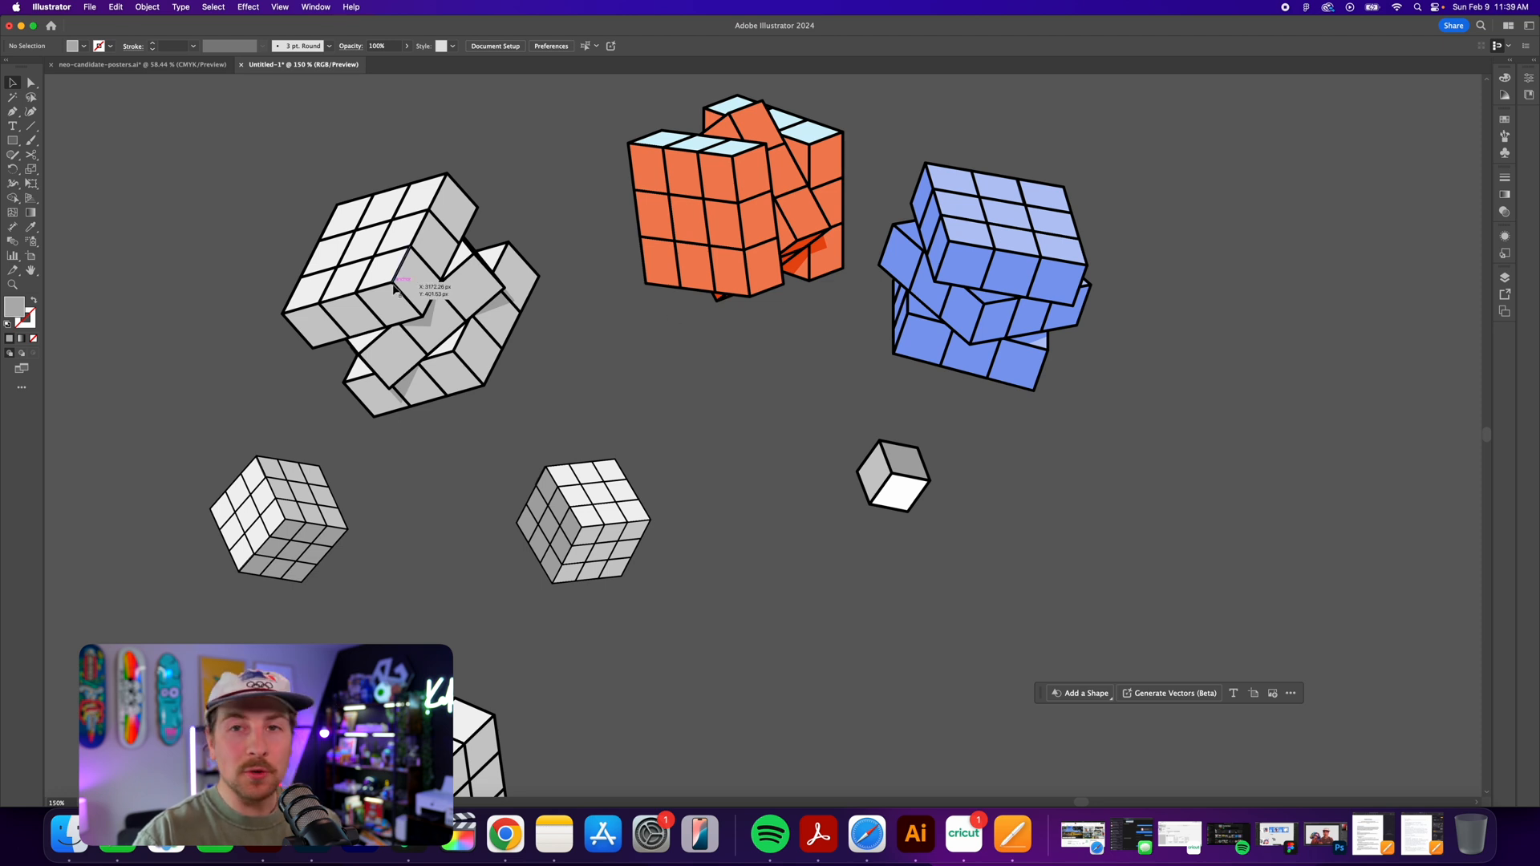
Separate the upper-left twisted cube's gray fills from its black outlines and place the two parts side by side.
left_click_drag(398, 275, 633, 335)
left_click_drag(408, 244, 267, 210)
scroll(269, 210, "left", 5)
left_click_drag(551, 209, 368, 122)
left_click_drag(830, 315, 597, 250)
left_click(885, 351)
scroll(851, 329, "left", 2)
scroll(851, 329, "up", 1)
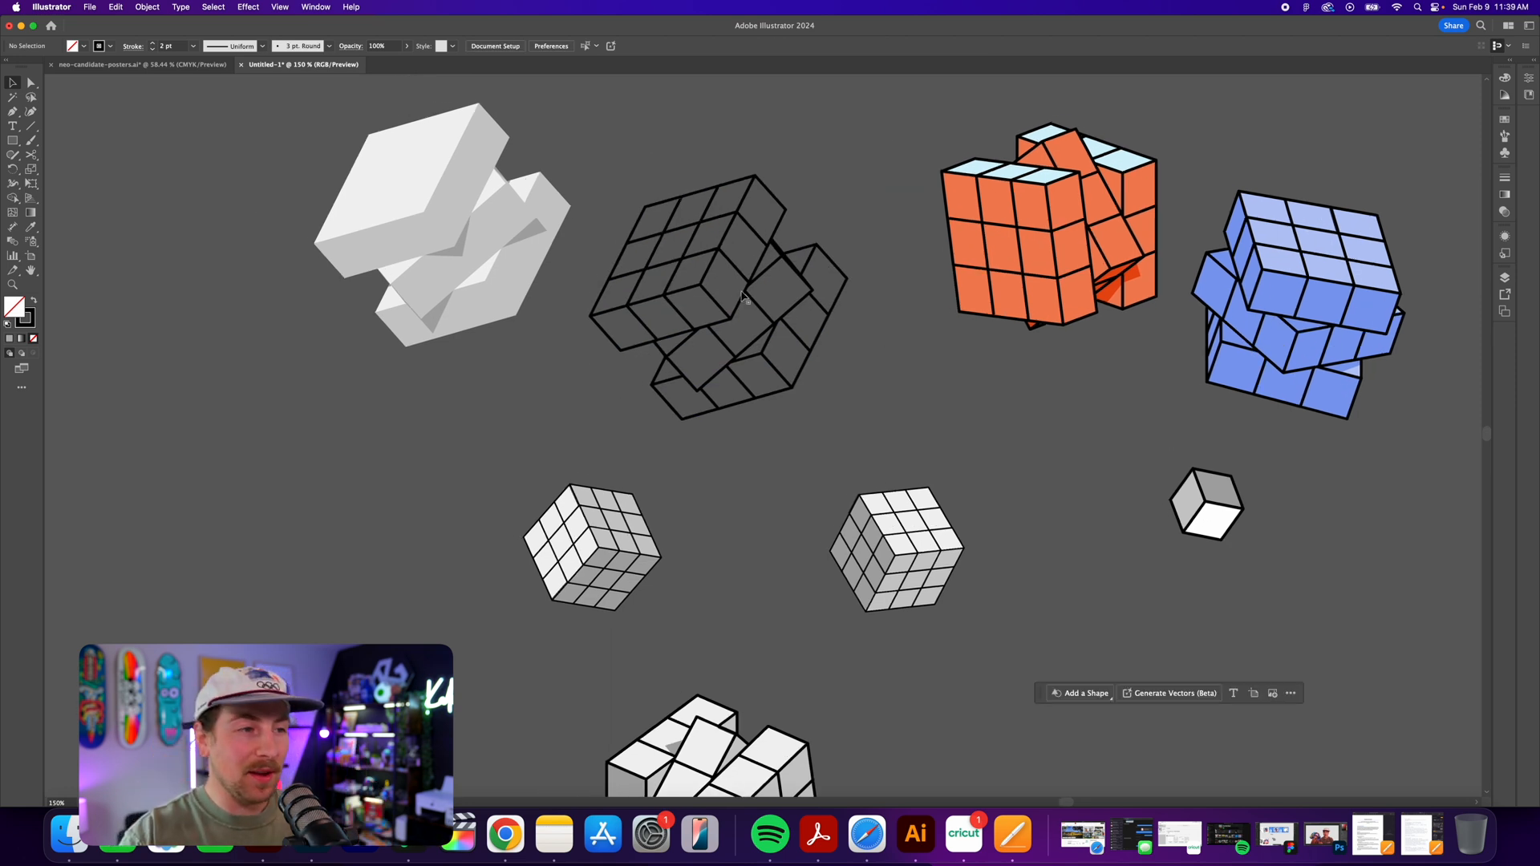
left_click_drag(716, 303, 725, 266)
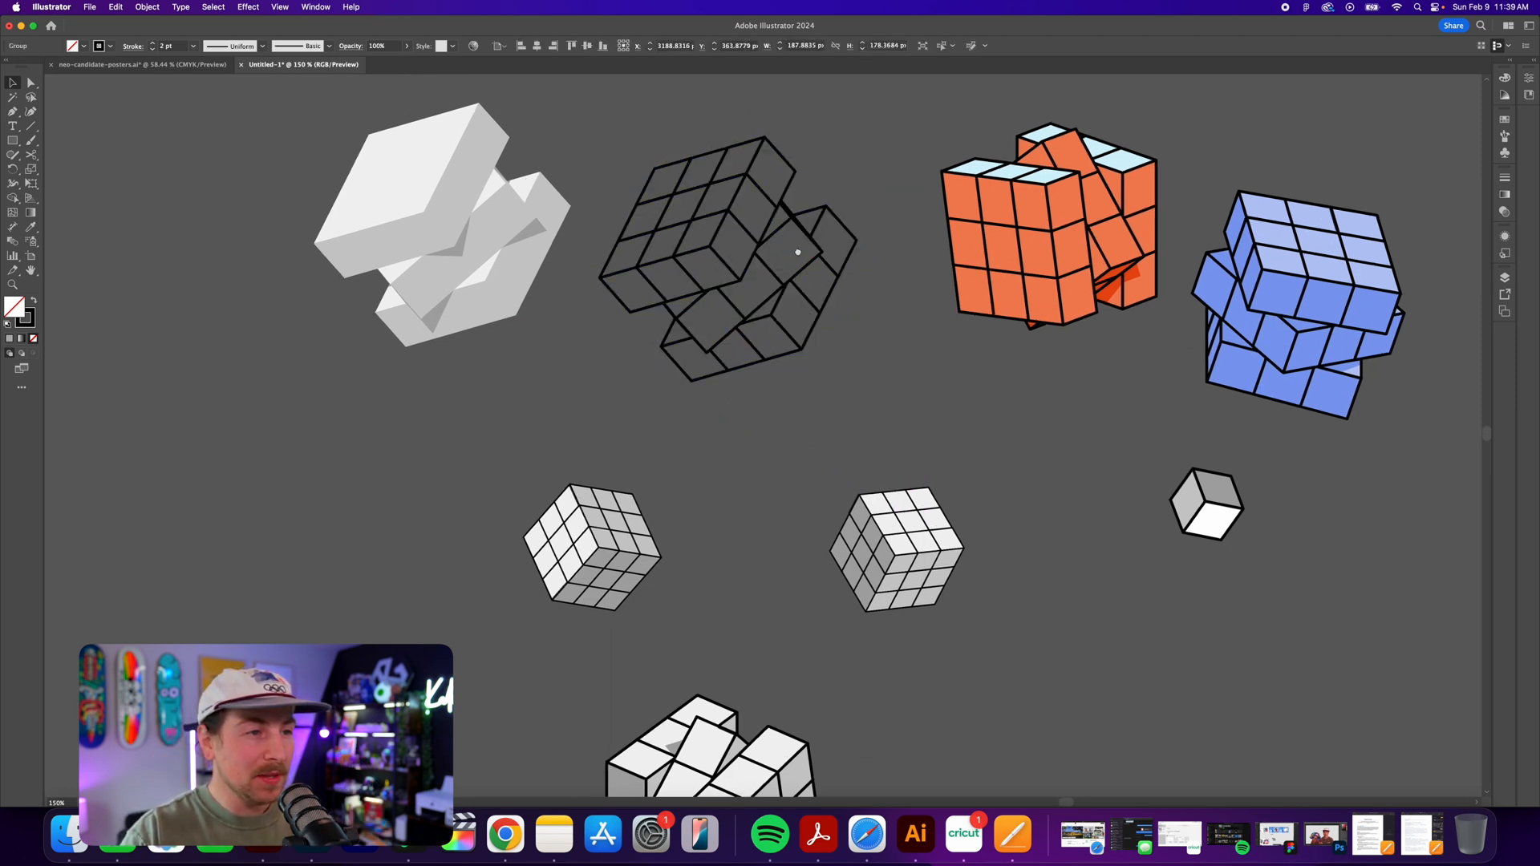
scroll(712, 263, "right", 2)
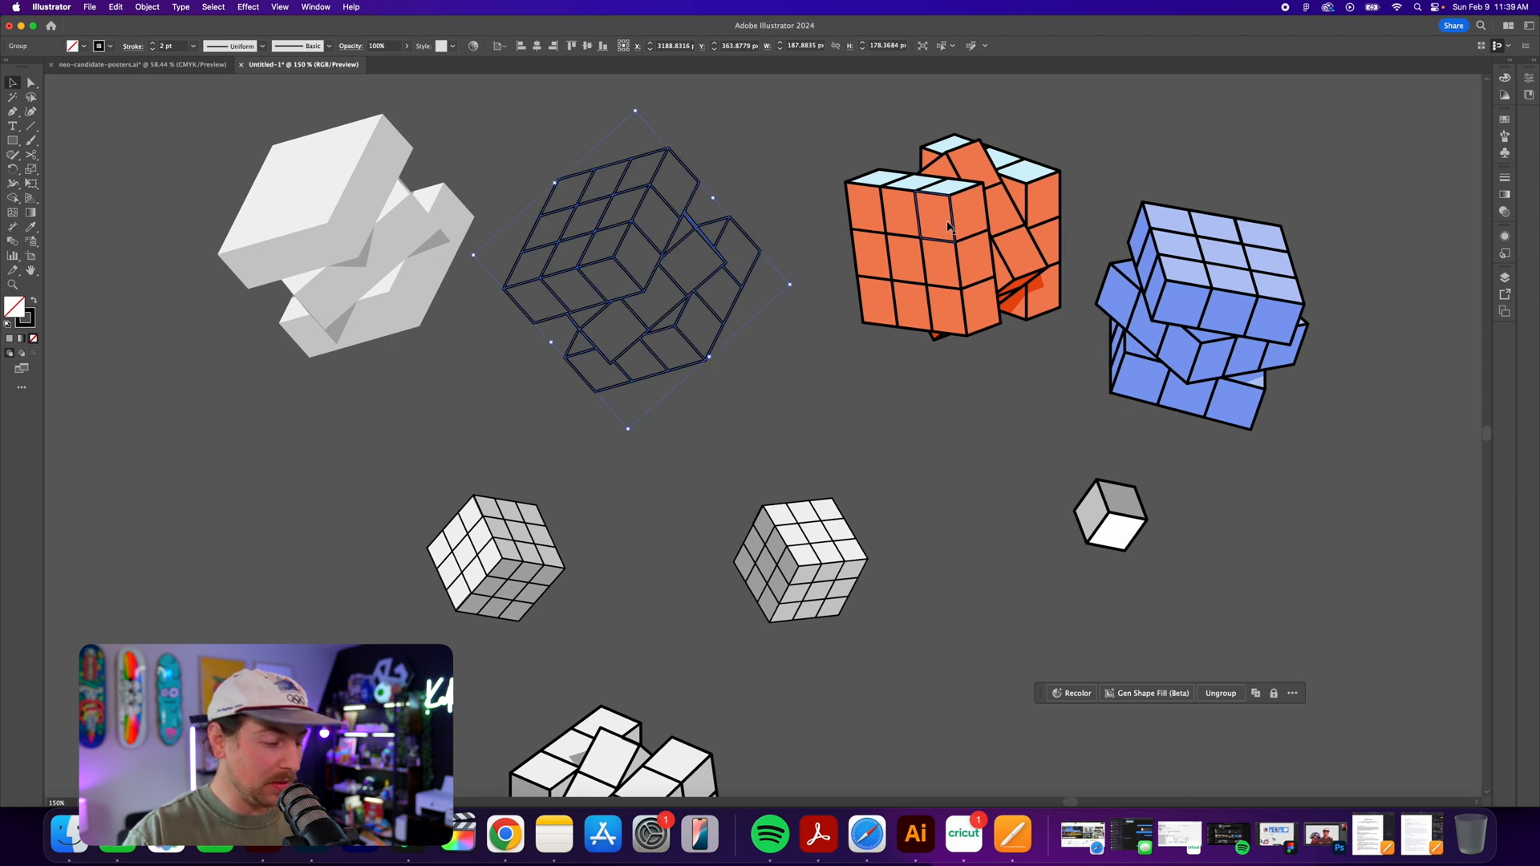
Move the small single cube from below the blue twisted cube closer to the neighboring gray cube.
key("super+minus")
key("super+minus")
key("super+minus")
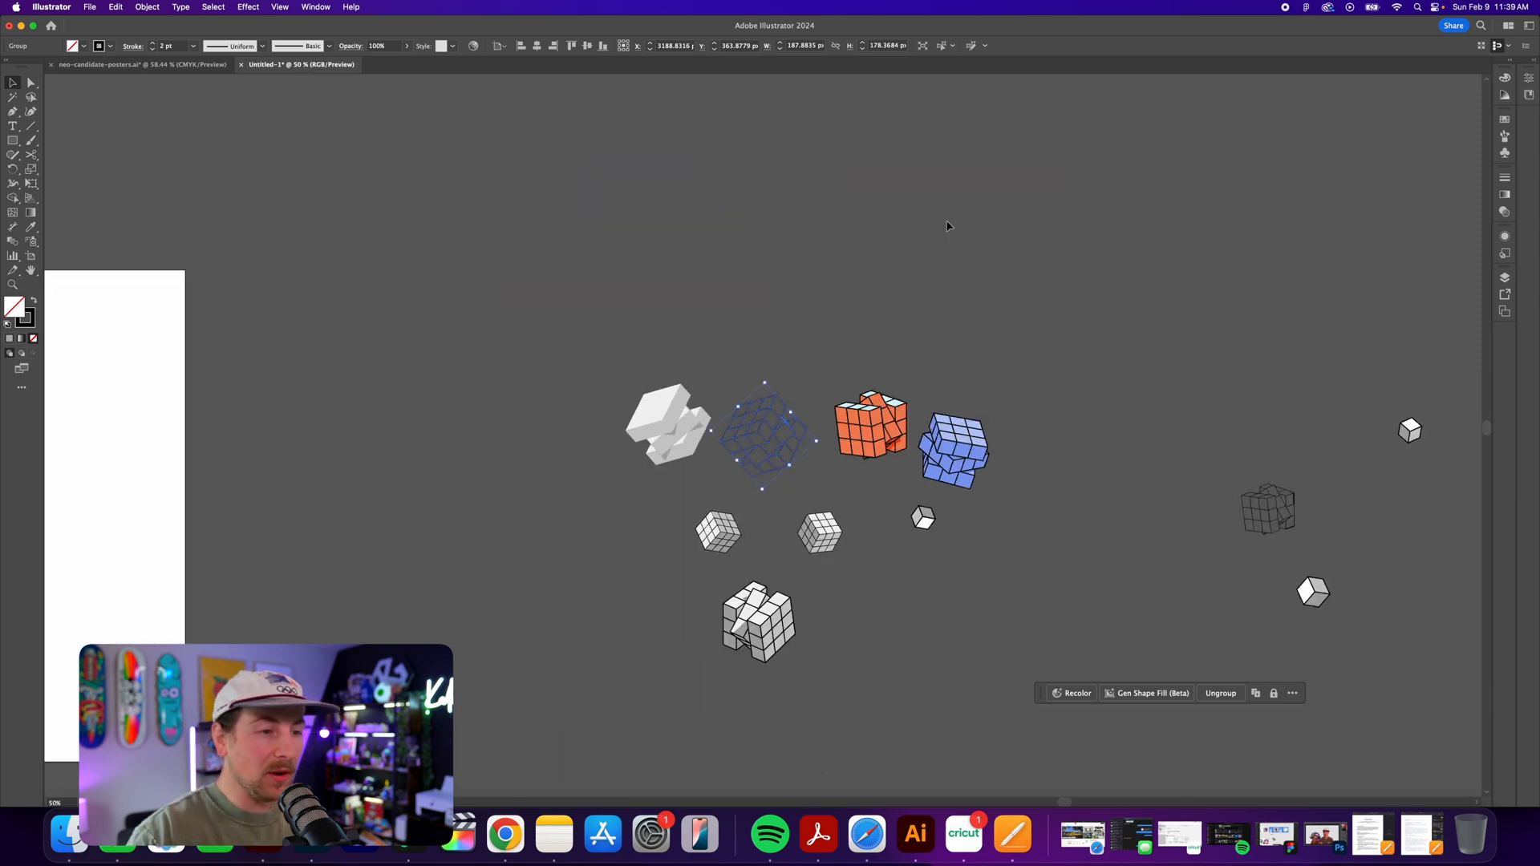
key("super+equal")
key("super+equal")
key("super+equal")
key("super+equal")
left_click(980, 474)
scroll(883, 401, "down", 5)
scroll(883, 402, "right", 6)
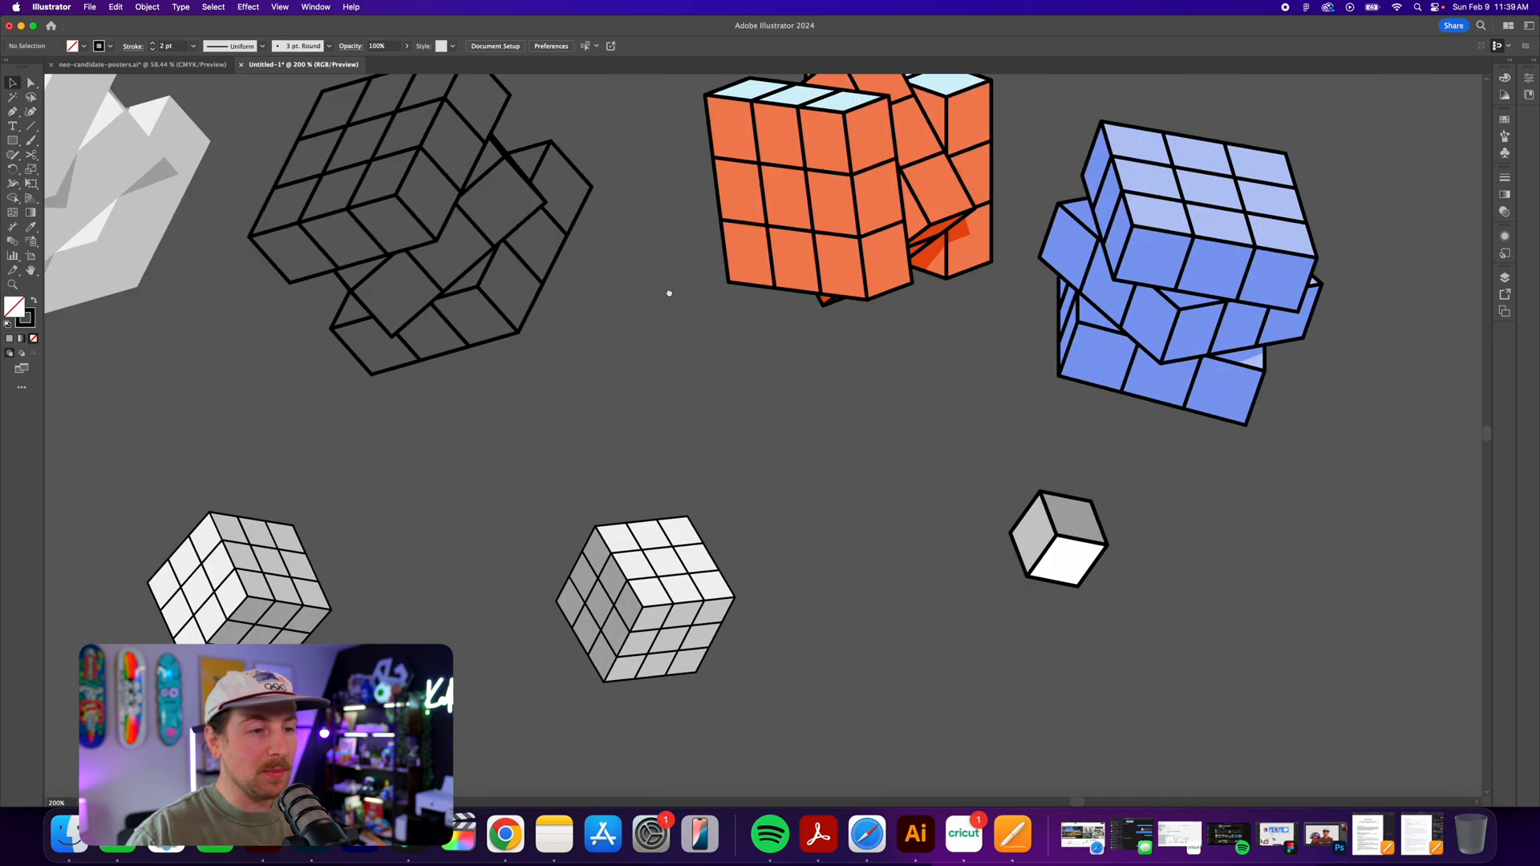
left_click_drag(901, 419, 844, 371)
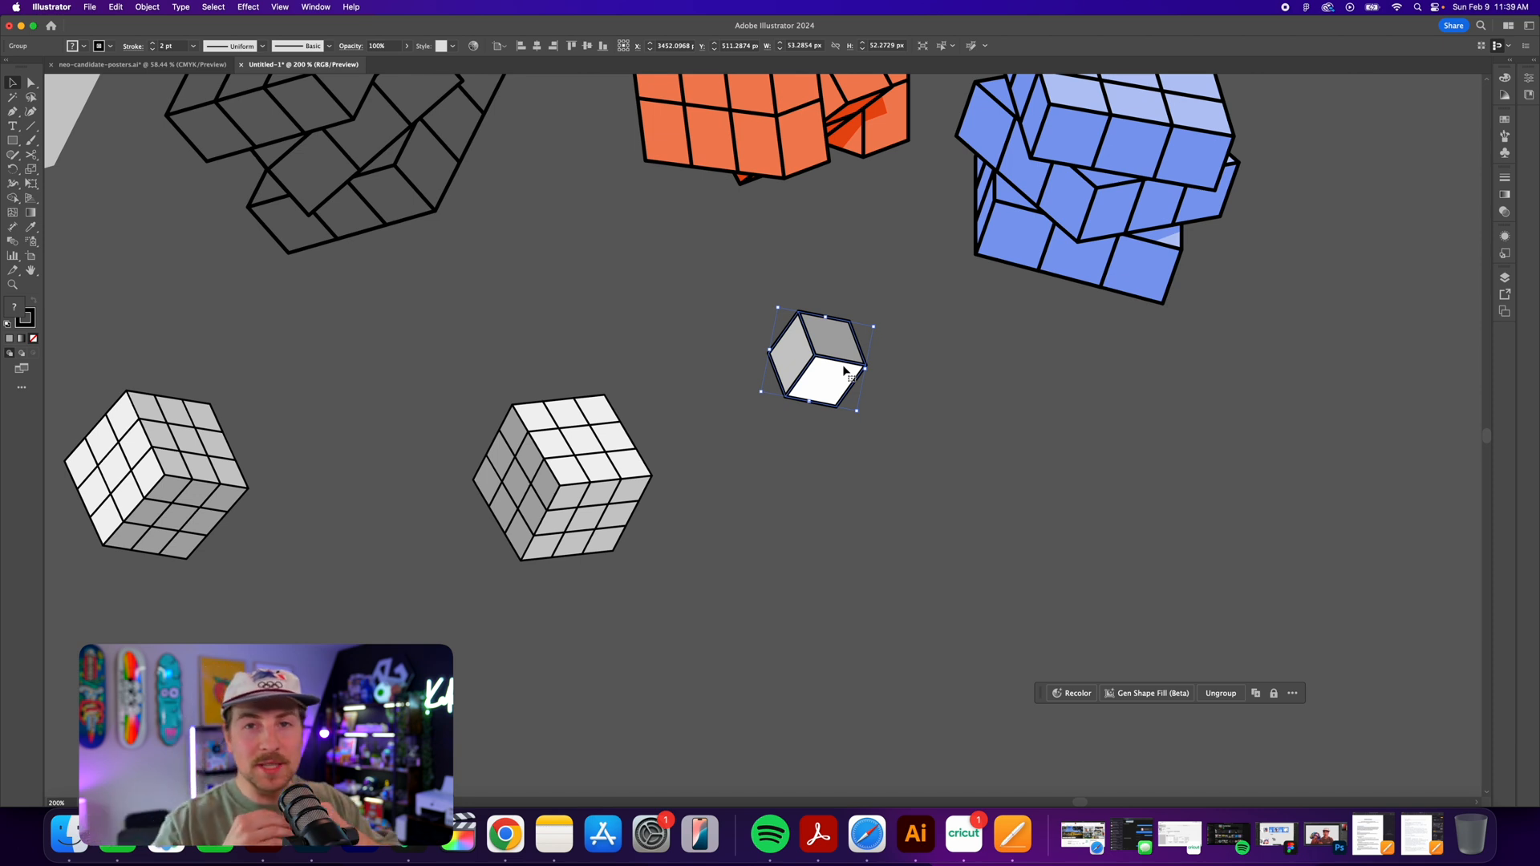
Select individual colored tiles on the top, front and side faces of the large central cube to examine their separate fills.
key("super+minus")
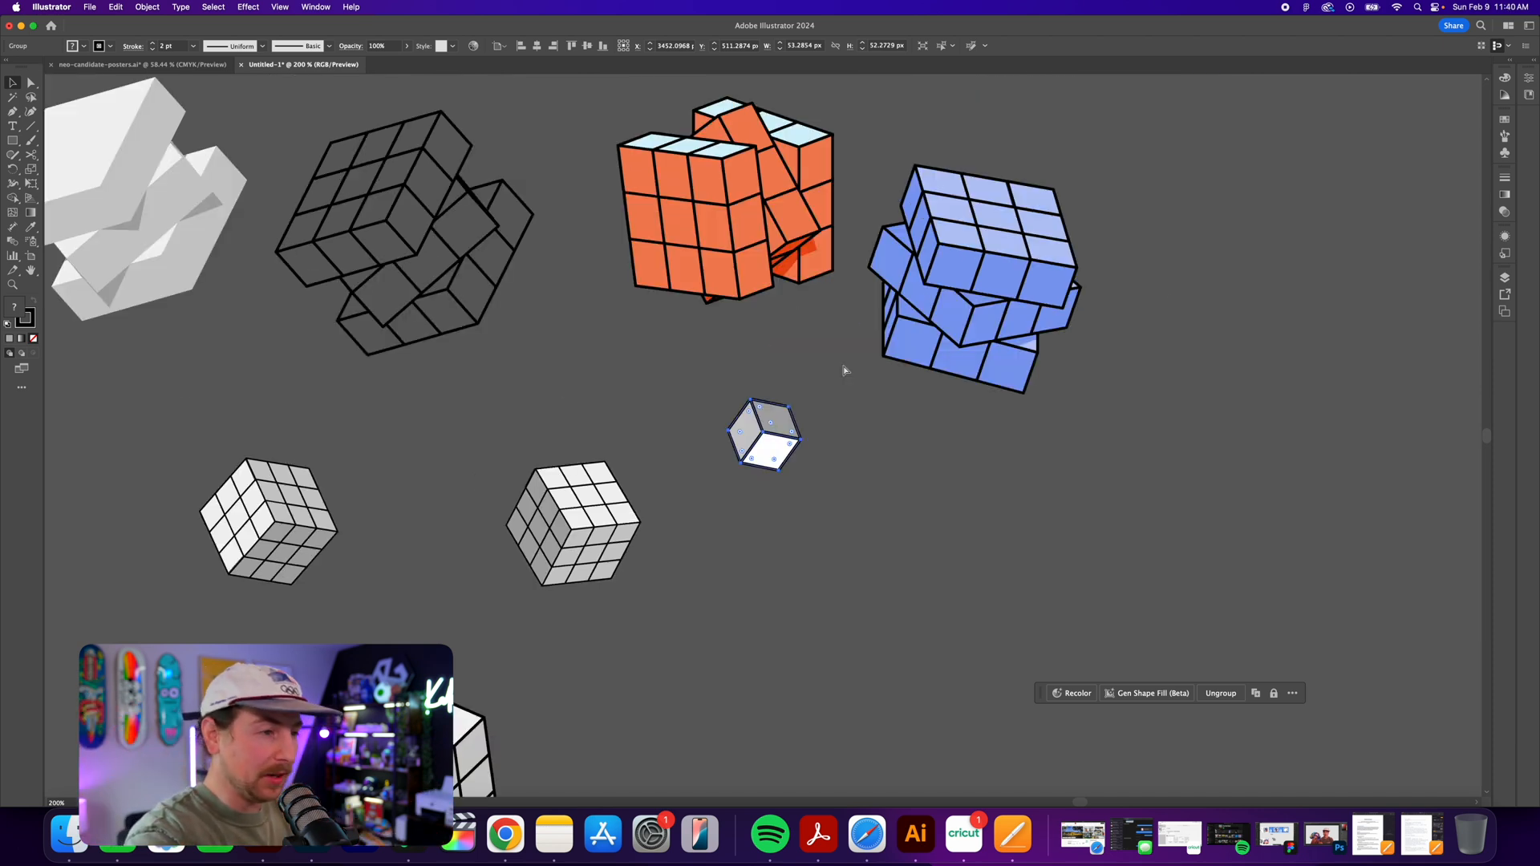
key("super+minus")
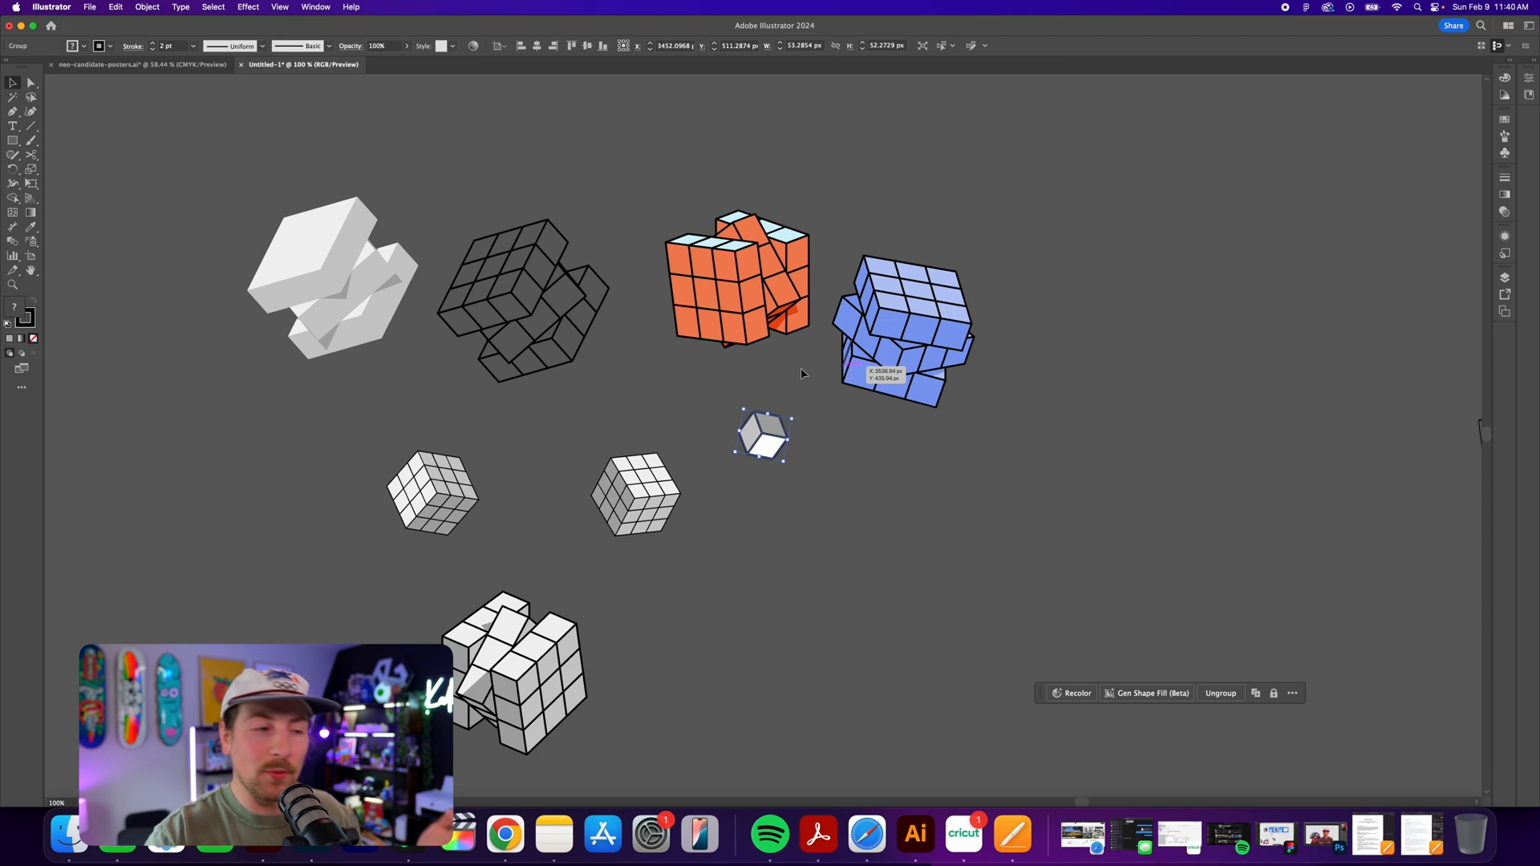
left_click_drag(815, 509, 880, 460)
key("super+minus")
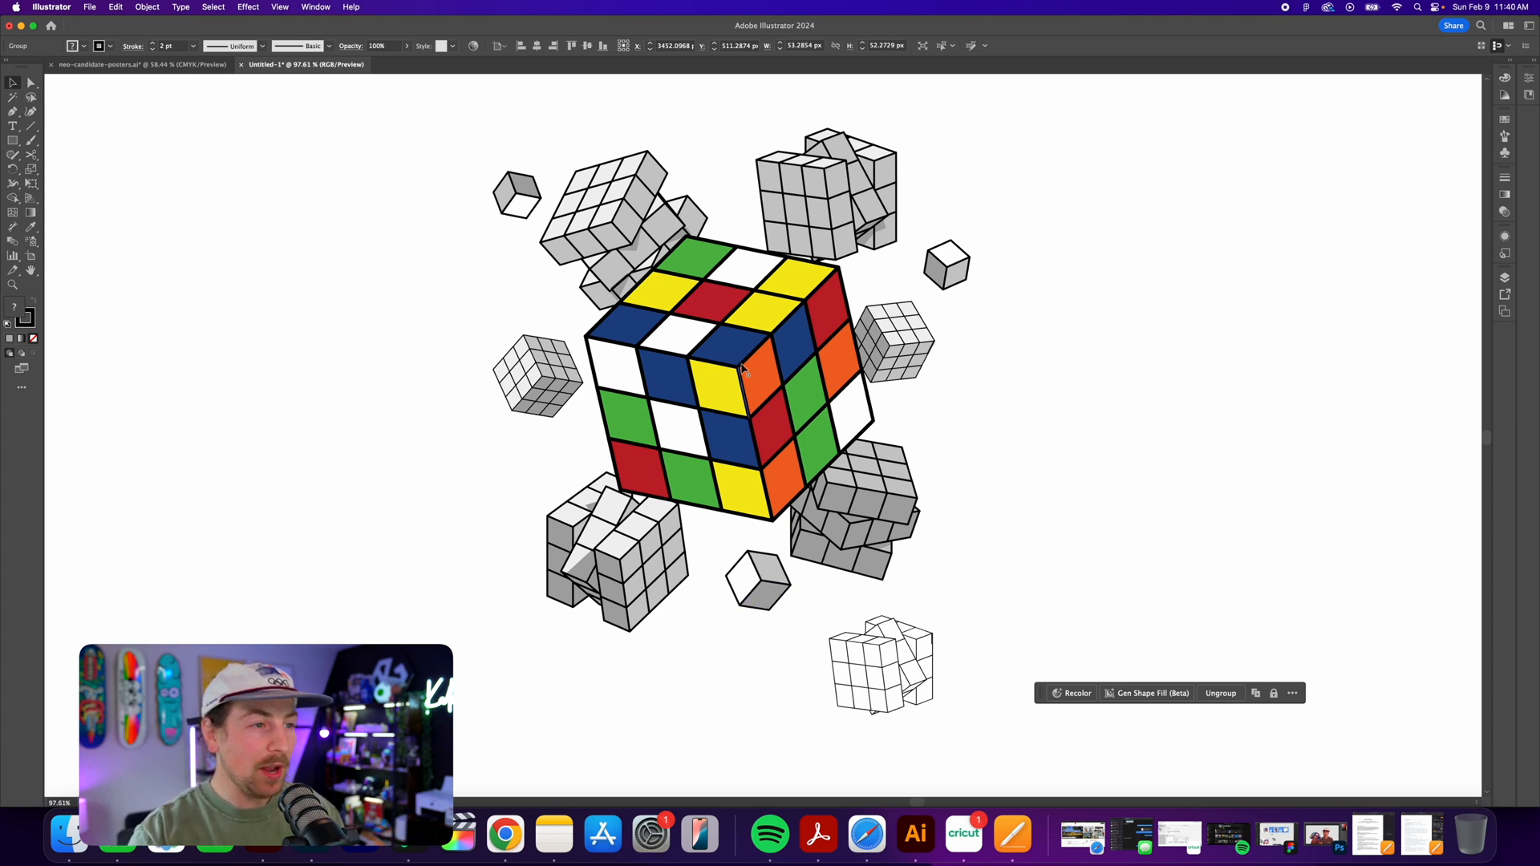
left_click(708, 355)
key("a")
left_click(633, 323)
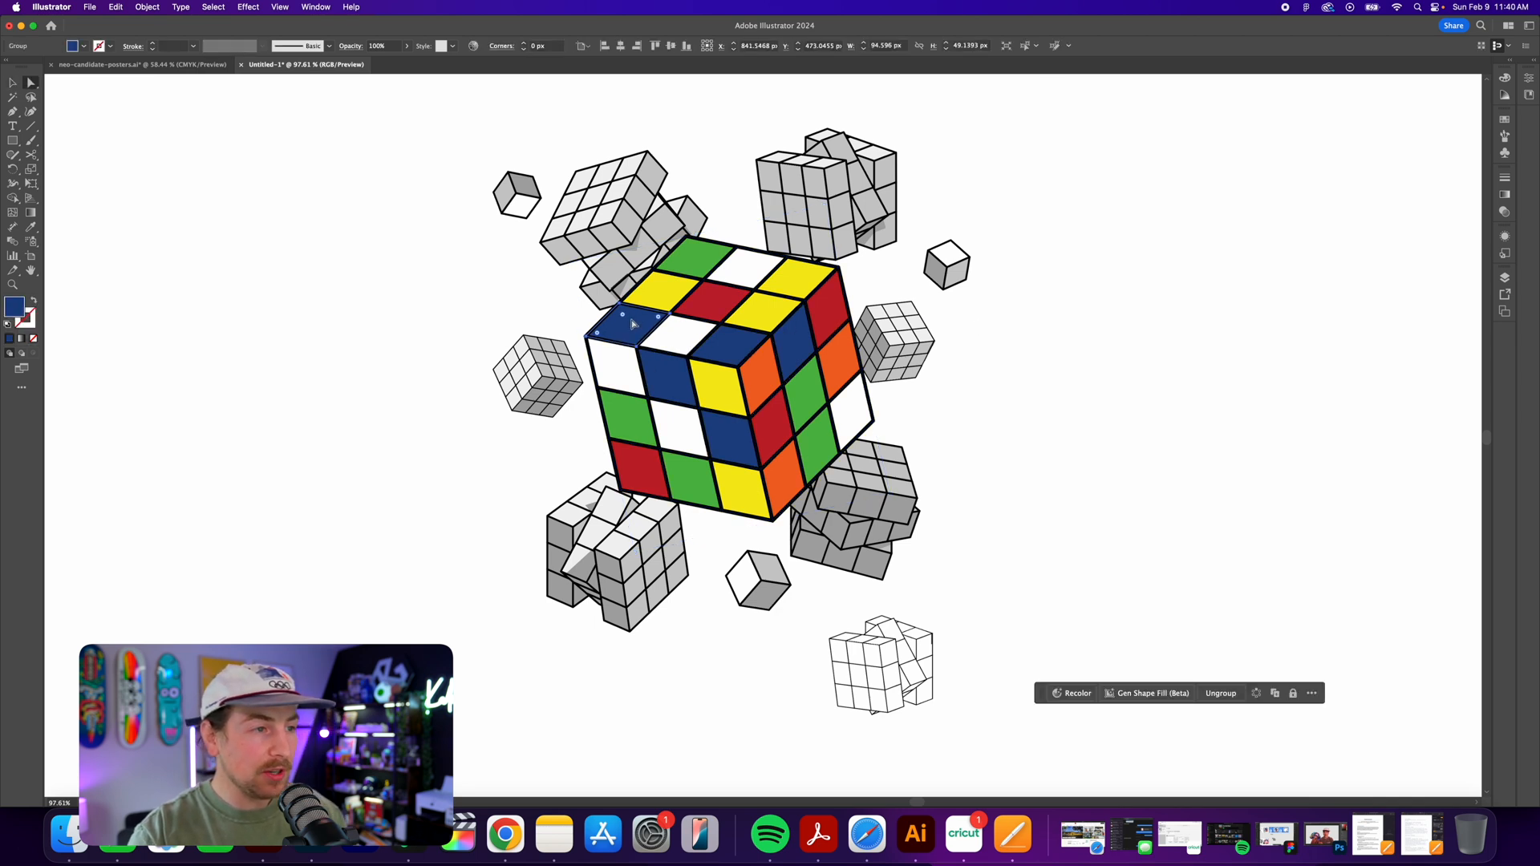
left_click(662, 292)
left_click(707, 299)
left_click(764, 311)
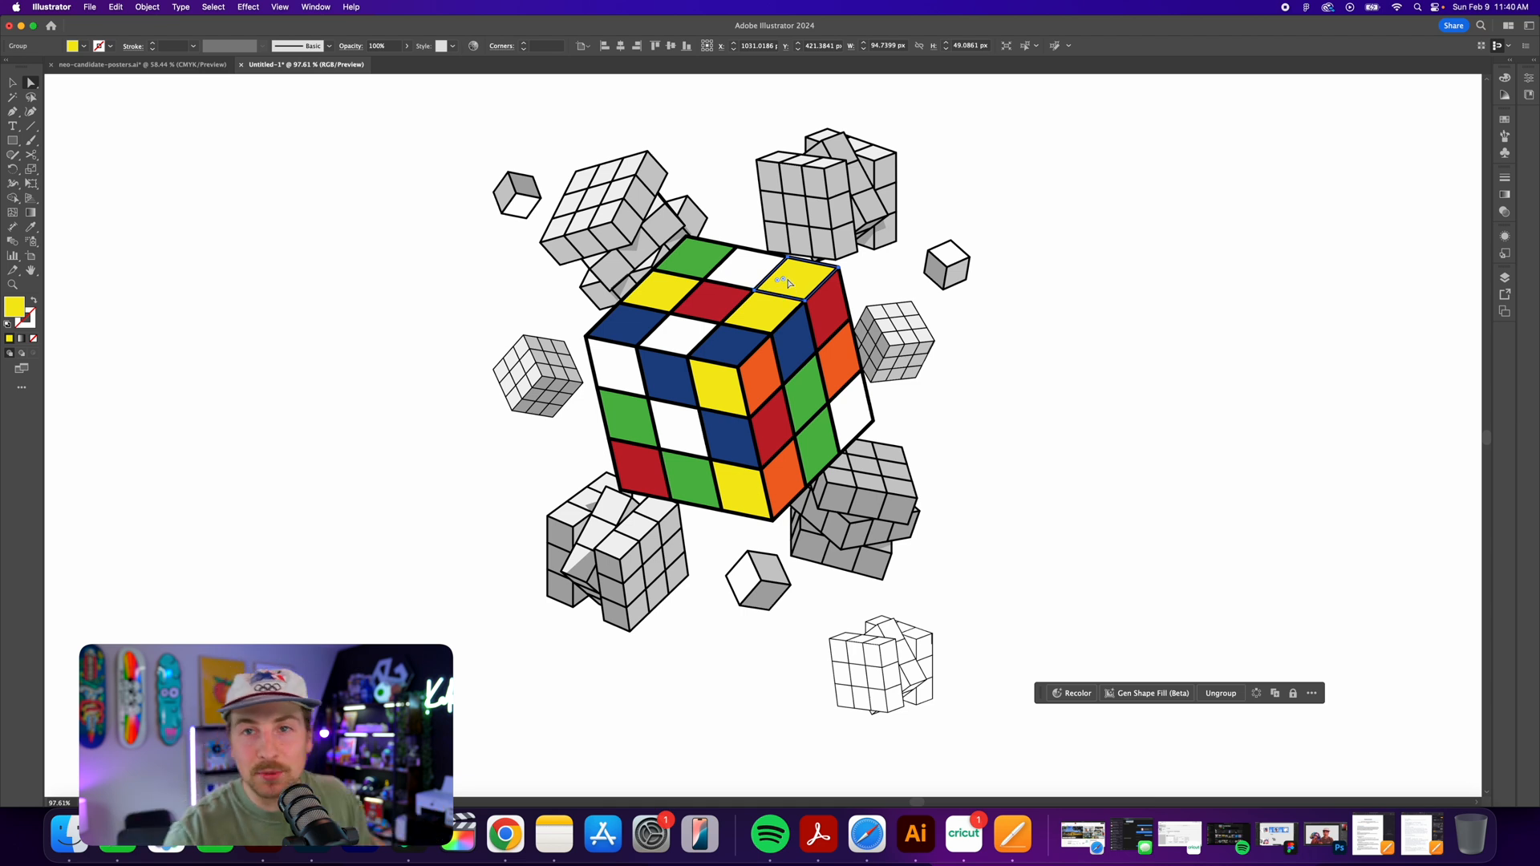
left_click(680, 425)
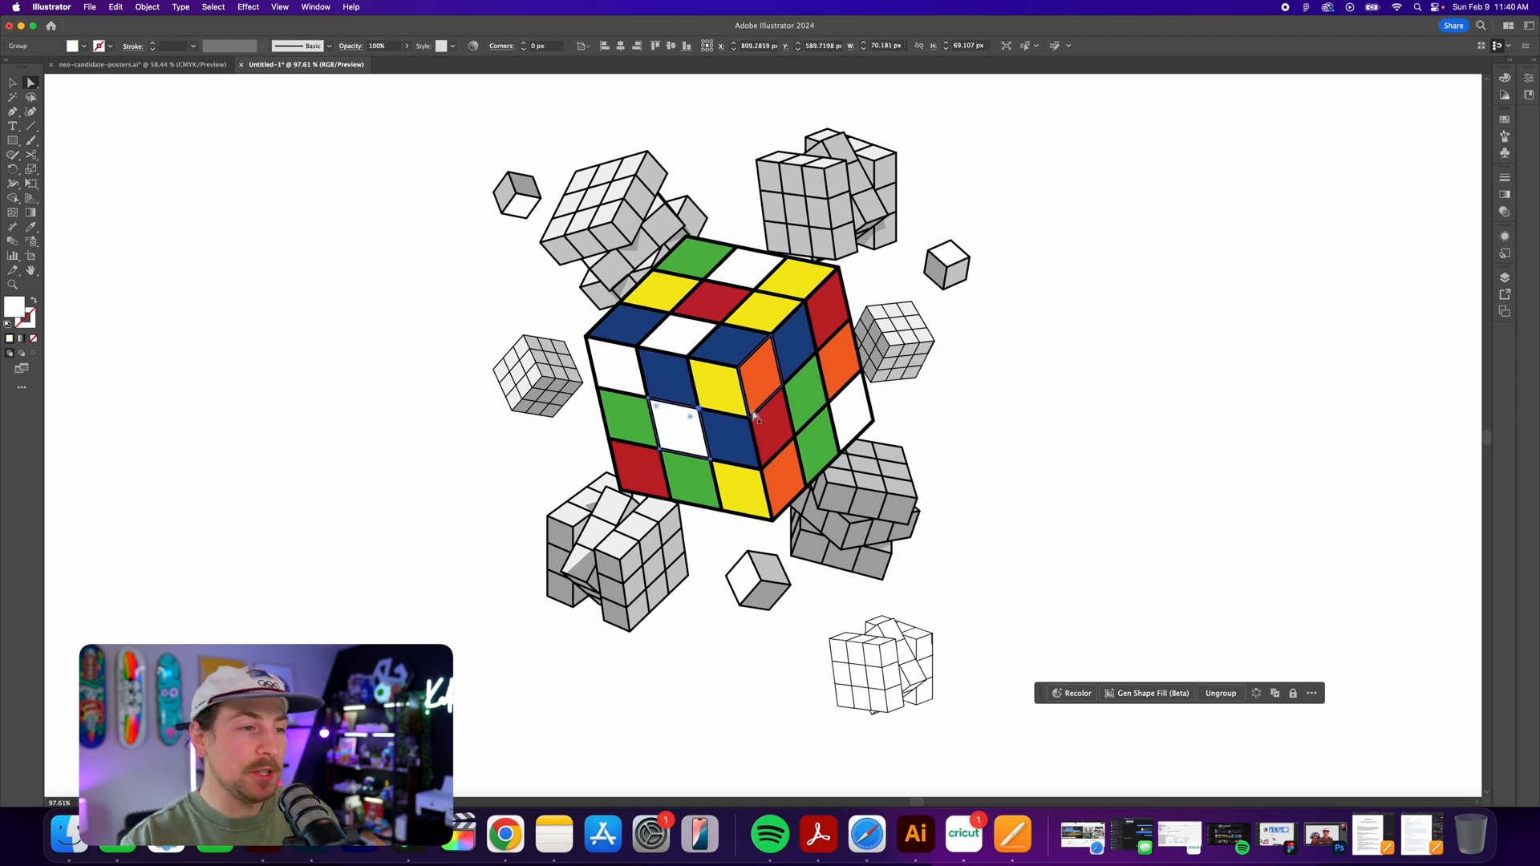
left_click(779, 425)
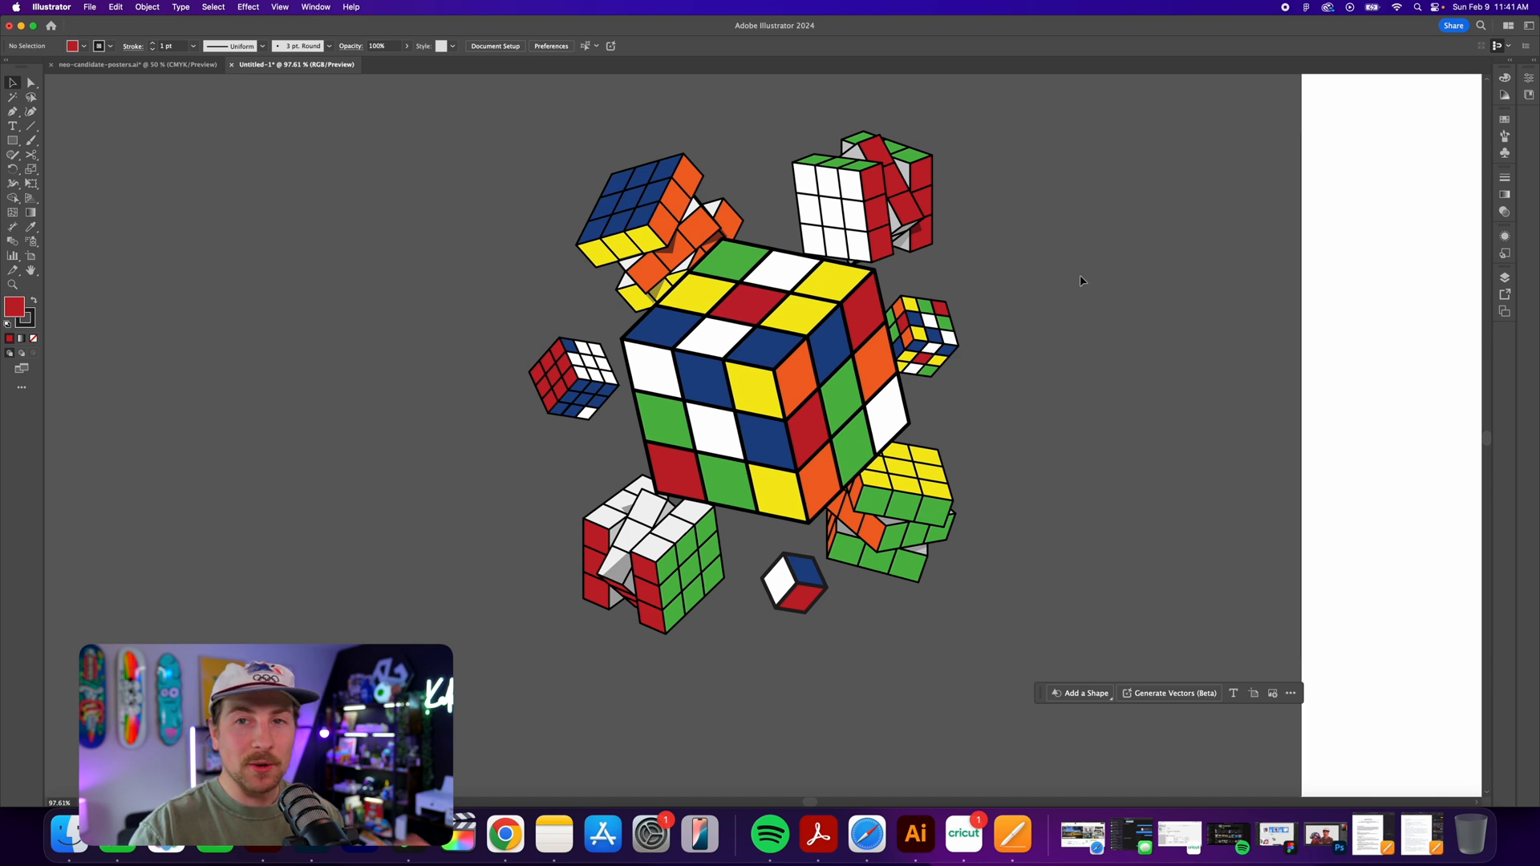
scroll(1060, 264, "right", 3)
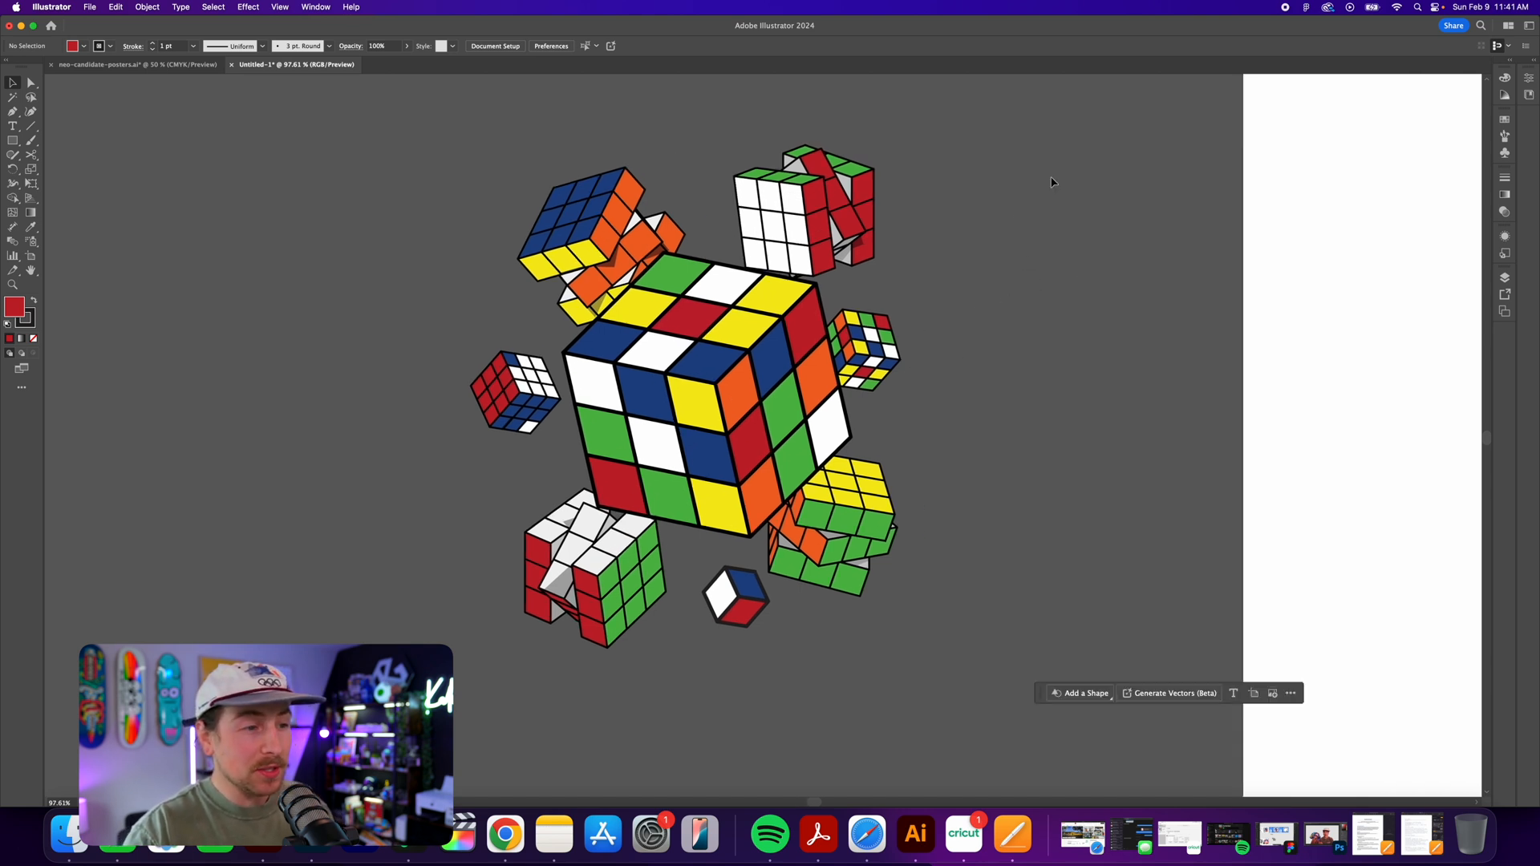